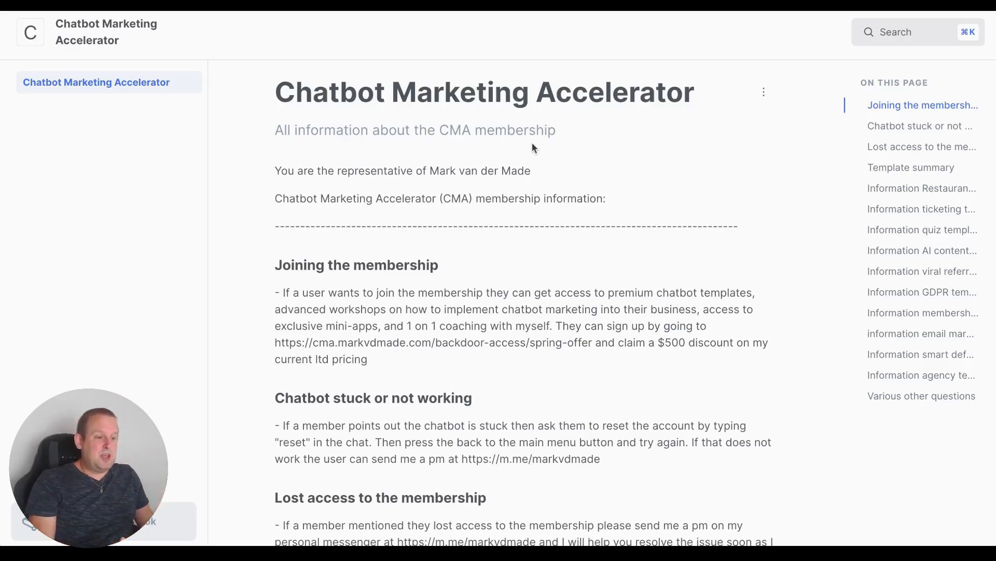
Step: Skim the Chatbot Marketing Accelerator GitBook page, then go back to the UChat flow builder
scroll(567, 197, "down", 12)
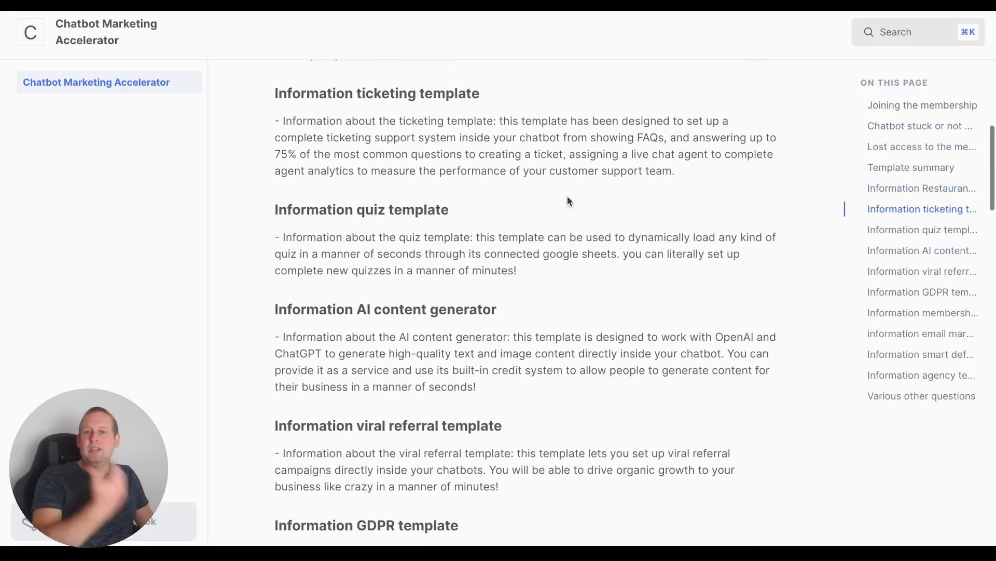
scroll(567, 201, "down", 10)
scroll(568, 201, "down", 15)
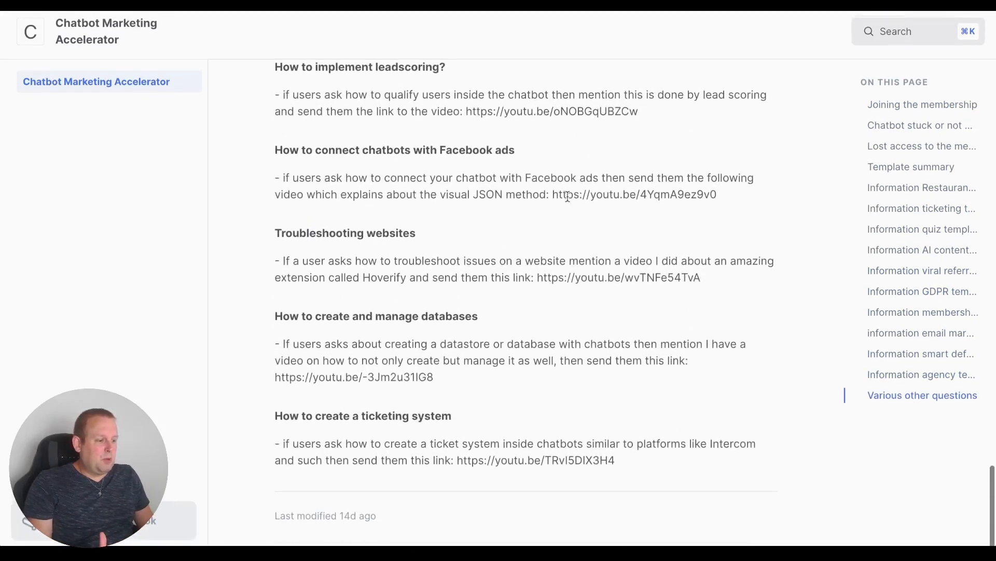
scroll(568, 199, "up", 20)
scroll(568, 200, "up", 8)
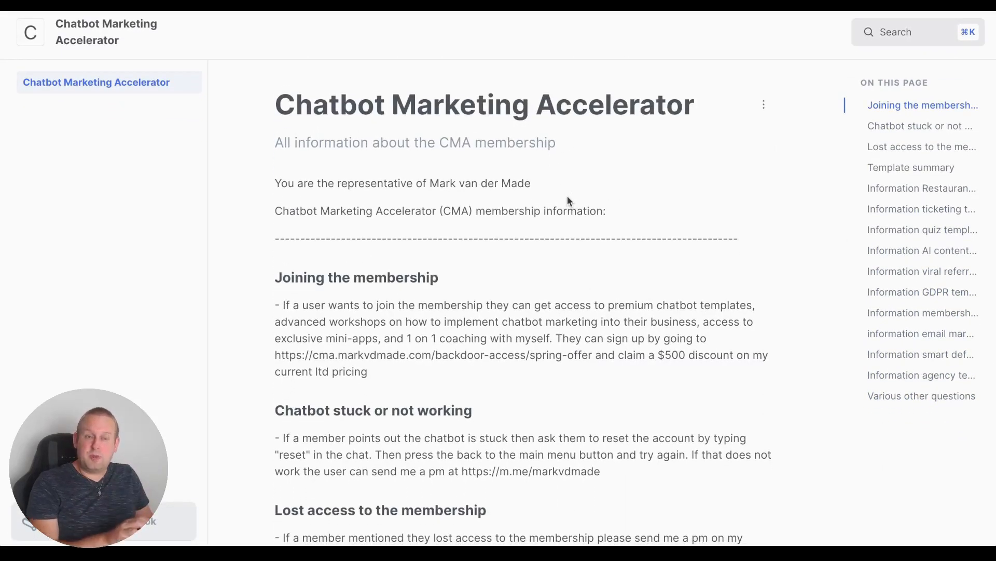
left_click(280, 3)
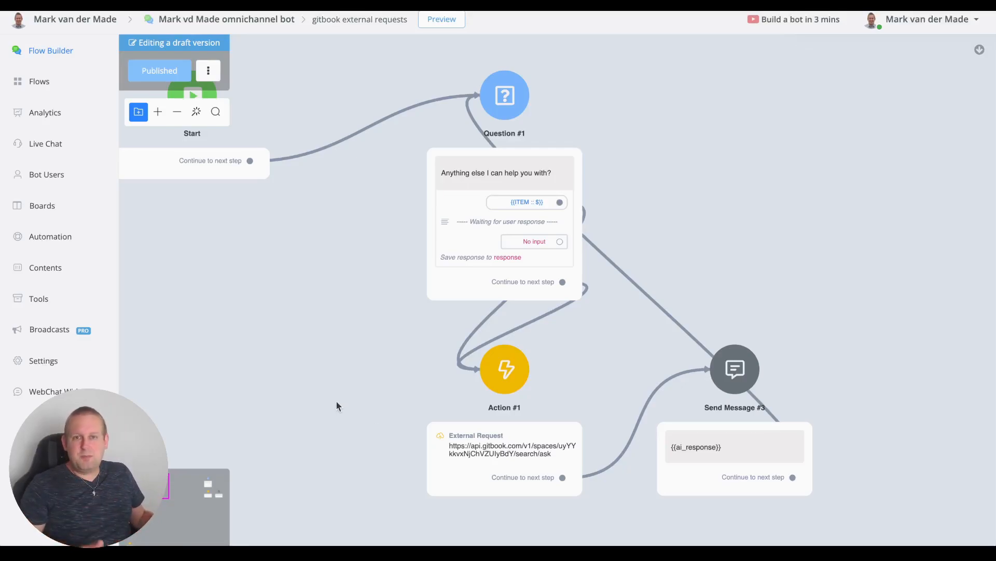
Step: Open Action #1's External Request and review its GitBook search URL, Body and URL Params
left_click(525, 418)
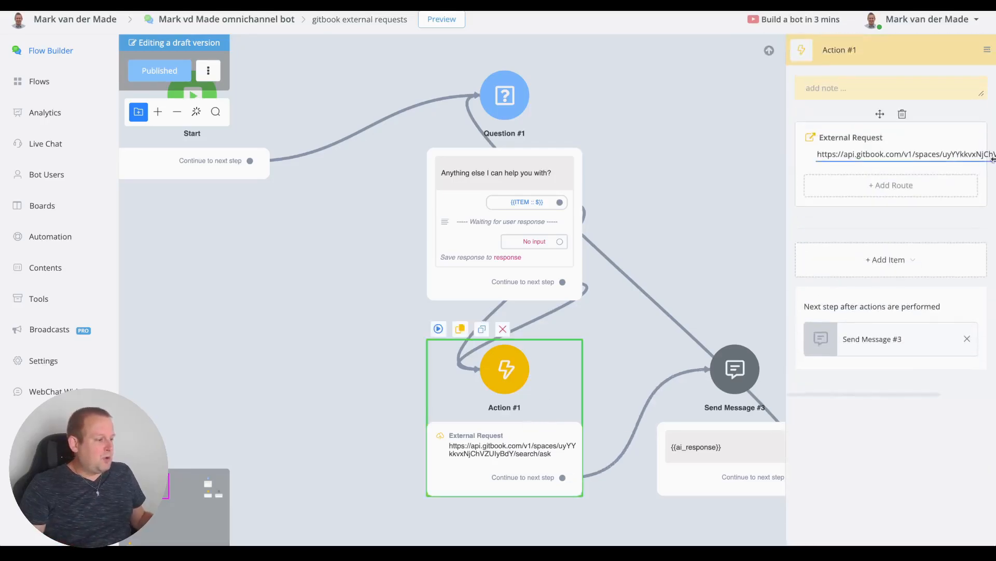
left_click(835, 155)
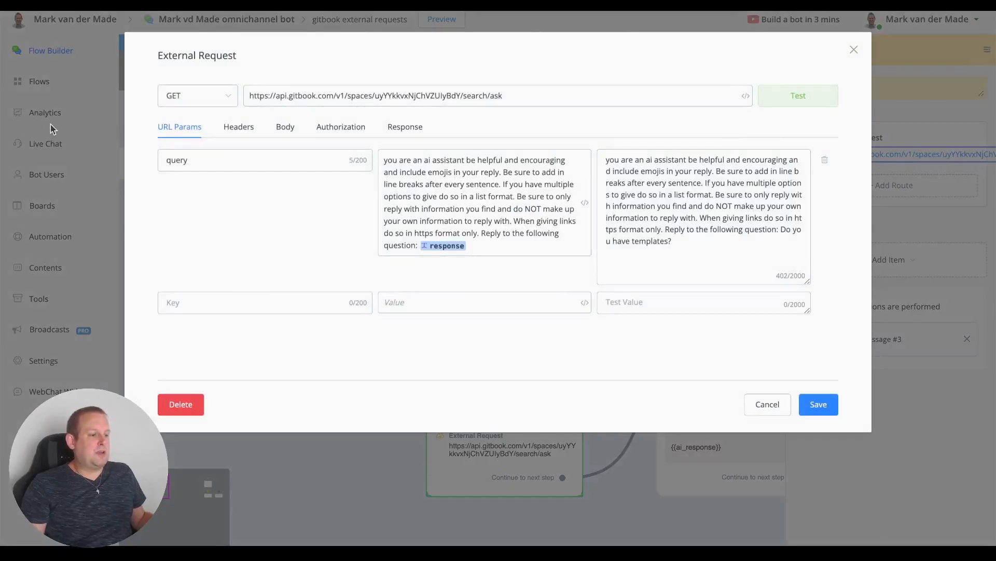
left_click_drag(255, 96, 539, 101)
left_click(542, 98)
left_click(193, 161)
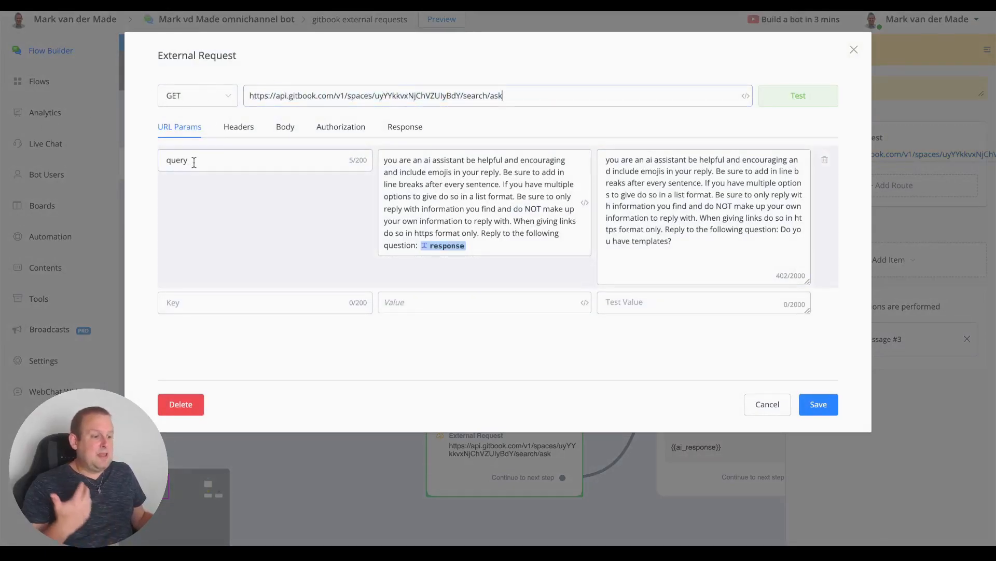
left_click(277, 130)
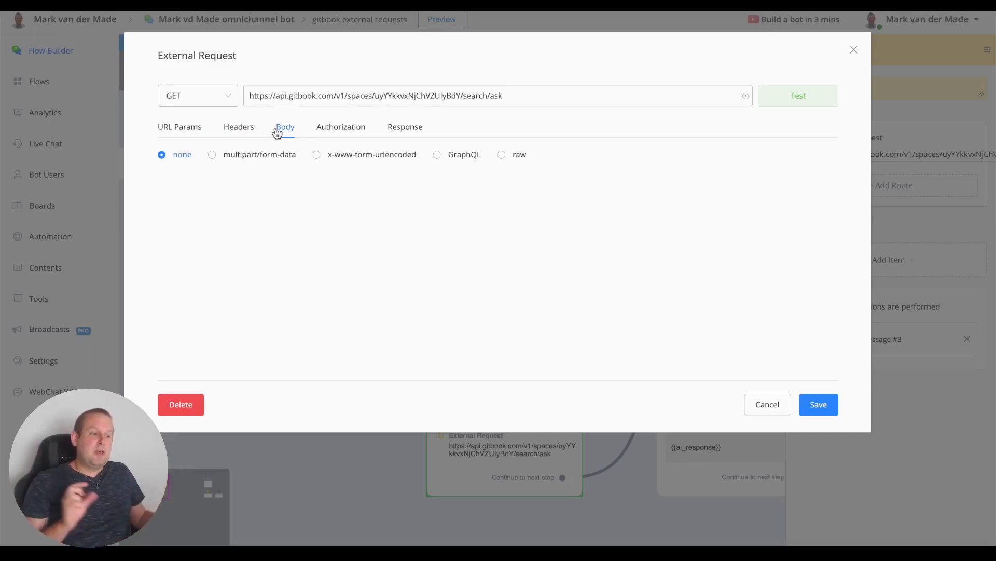
left_click(204, 134)
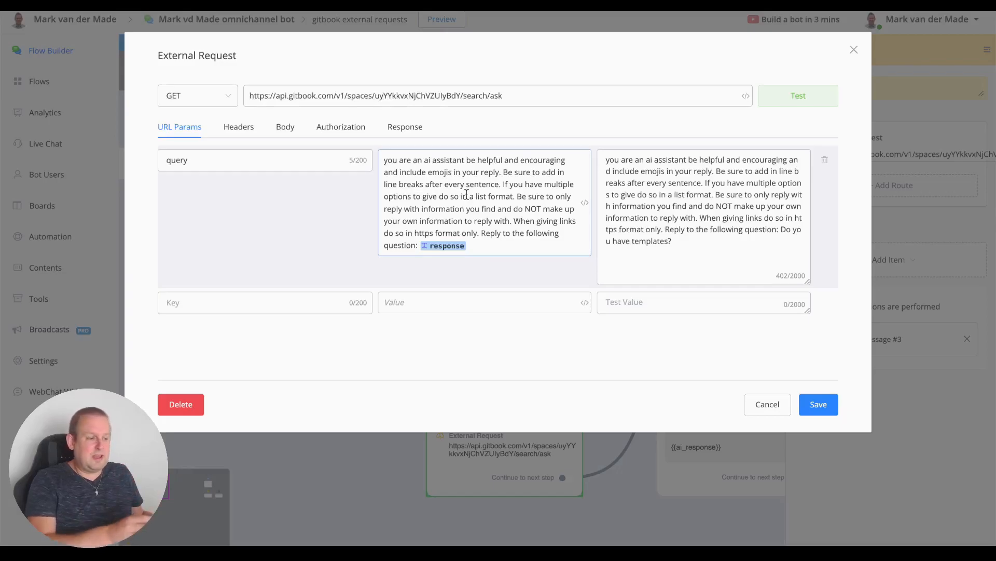
left_click(233, 129)
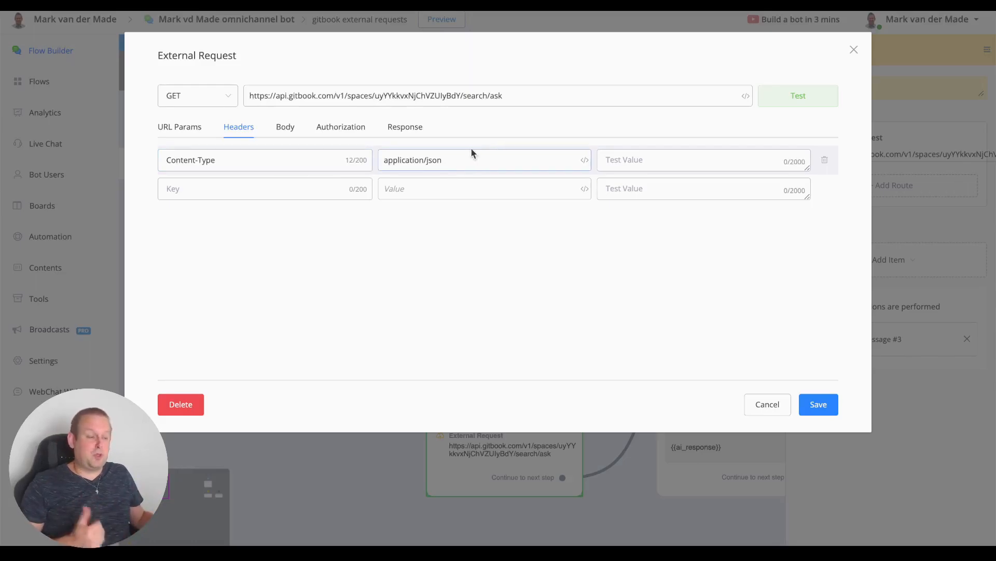
left_click(284, 129)
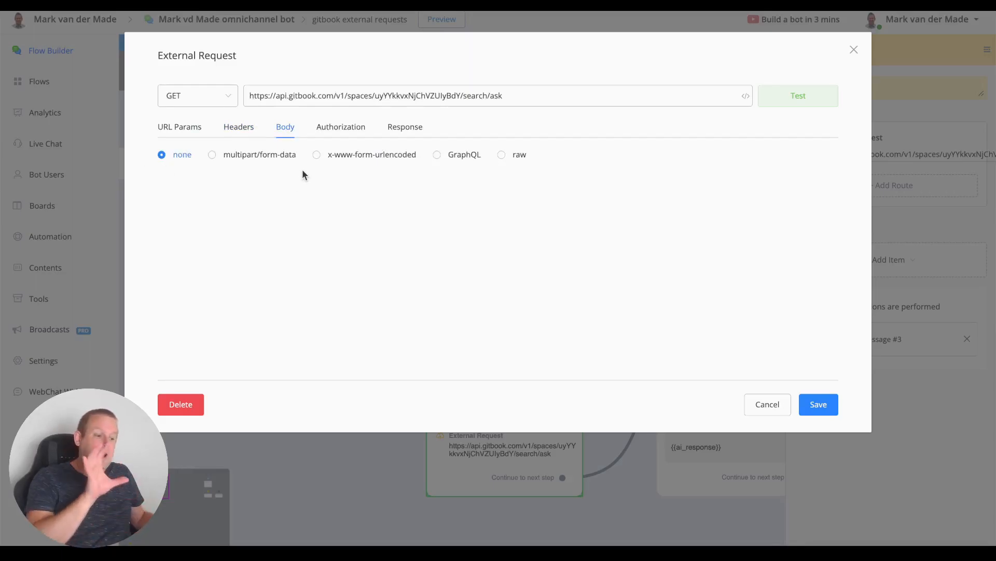
left_click(339, 126)
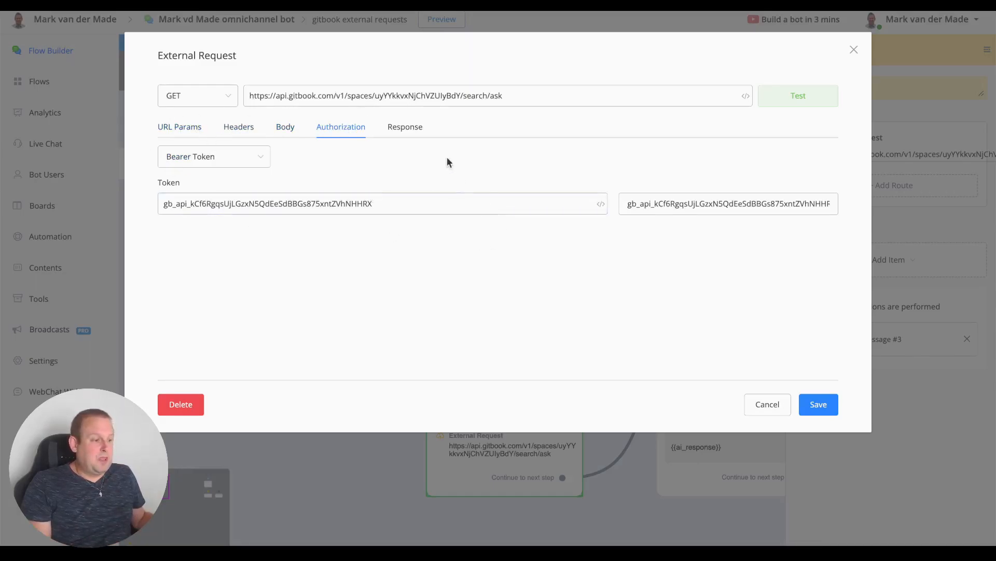
left_click(405, 128)
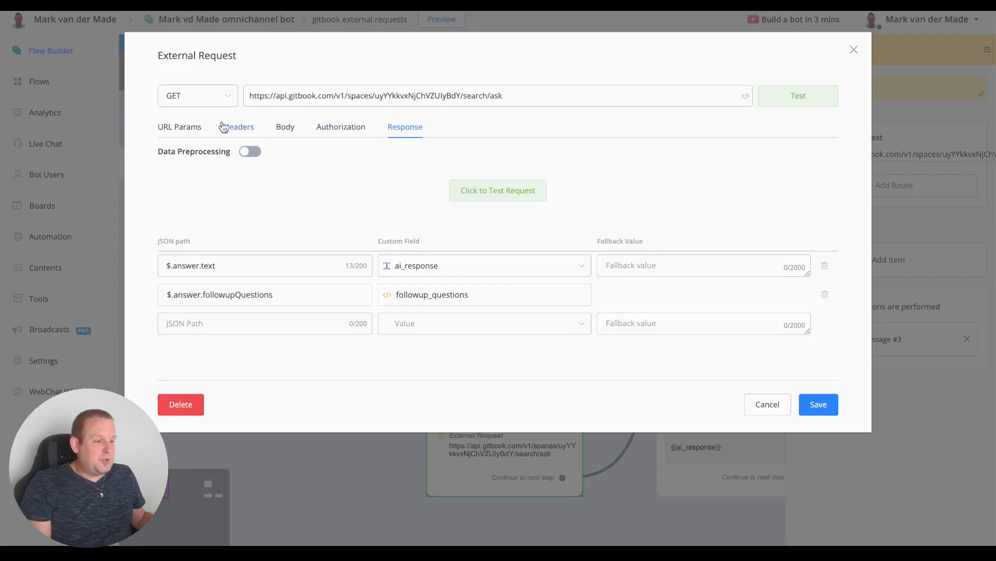
left_click(164, 128)
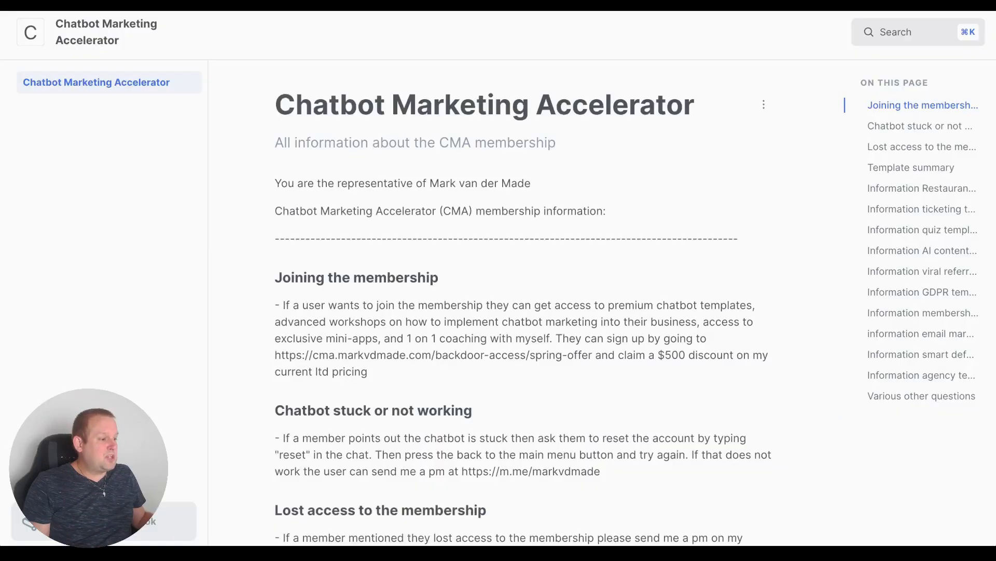
Step: Scroll through the GitBook page's membership and support sections
scroll(531, 167, "down", 4)
scroll(424, 123, "up", 1)
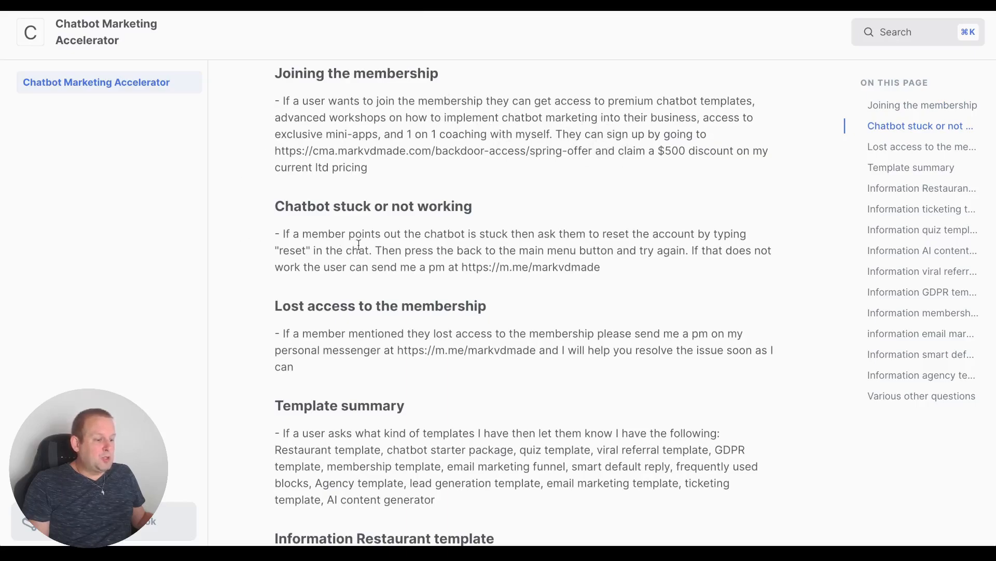
scroll(359, 243, "down", 4)
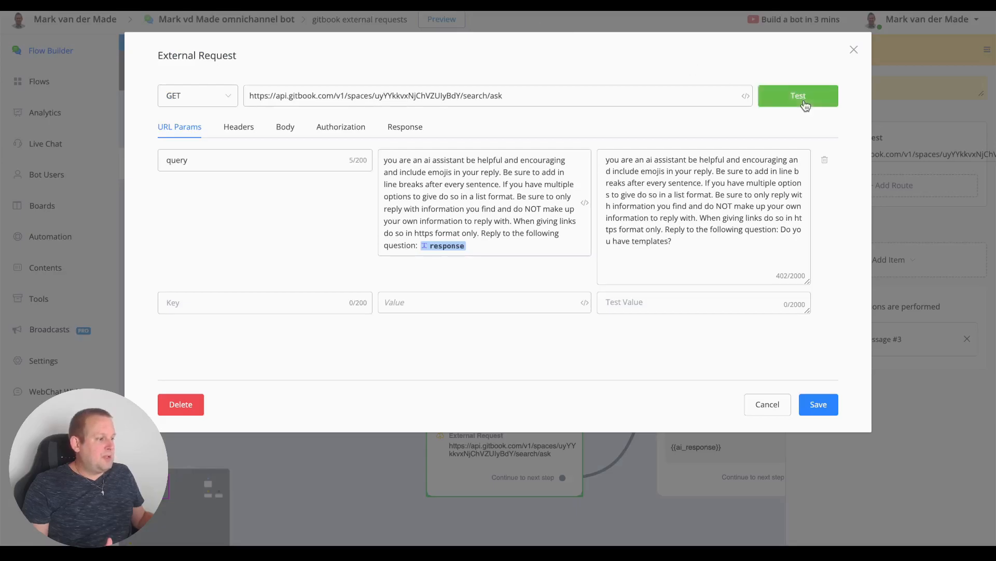
Step: Send a test request to GitBook and inspect the returned JSON response
left_click(805, 104)
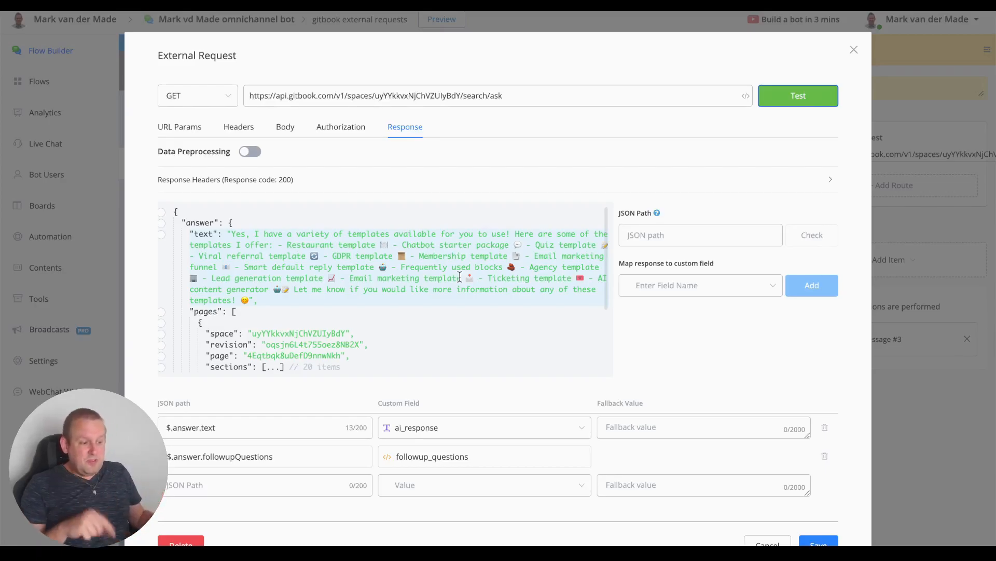
scroll(394, 287, "down", 3)
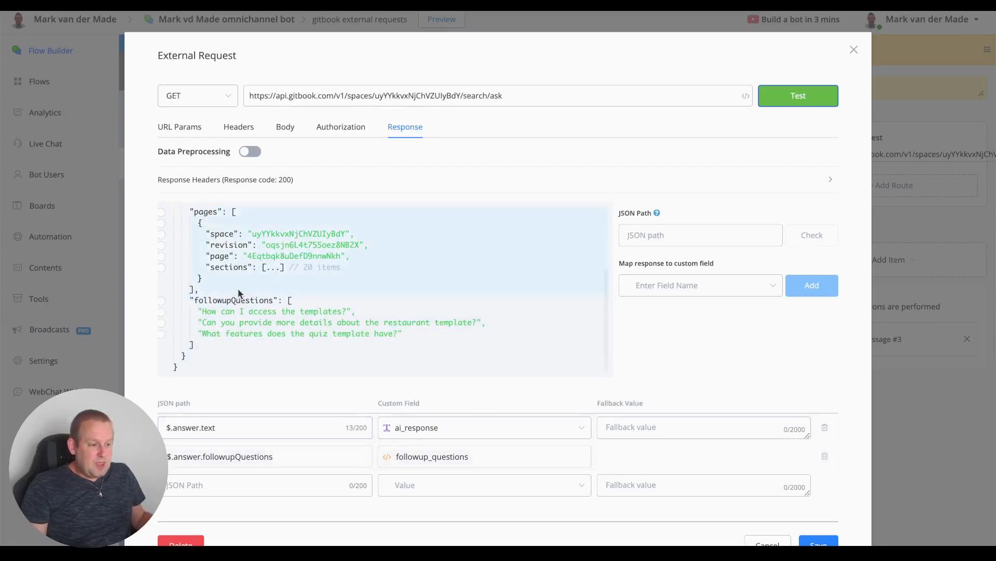
scroll(238, 295, "up", 3)
Step: Select the response's answer text and followupQuestions list for mapping
left_click(164, 235)
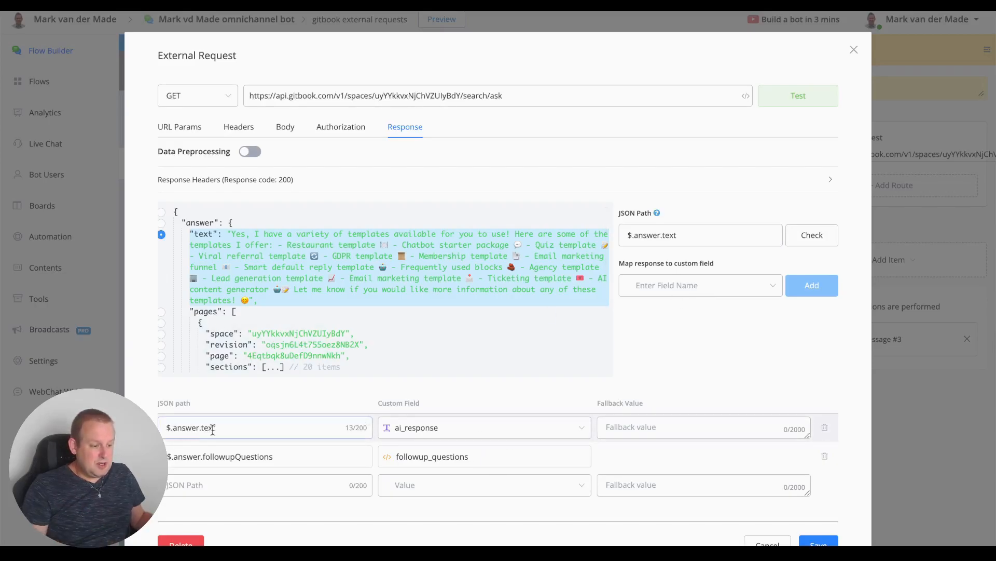
scroll(210, 428, "down", 1)
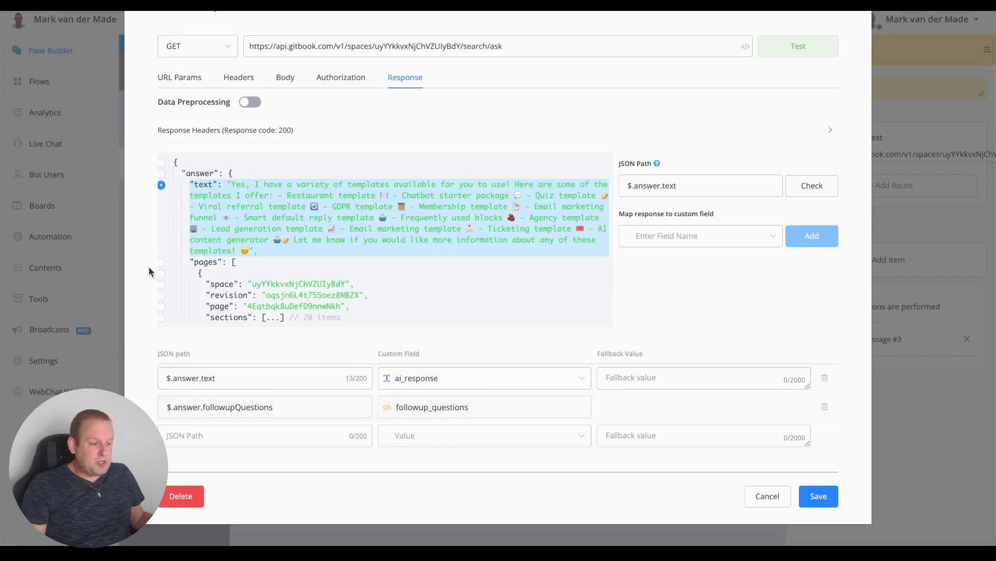
scroll(184, 256, "down", 2)
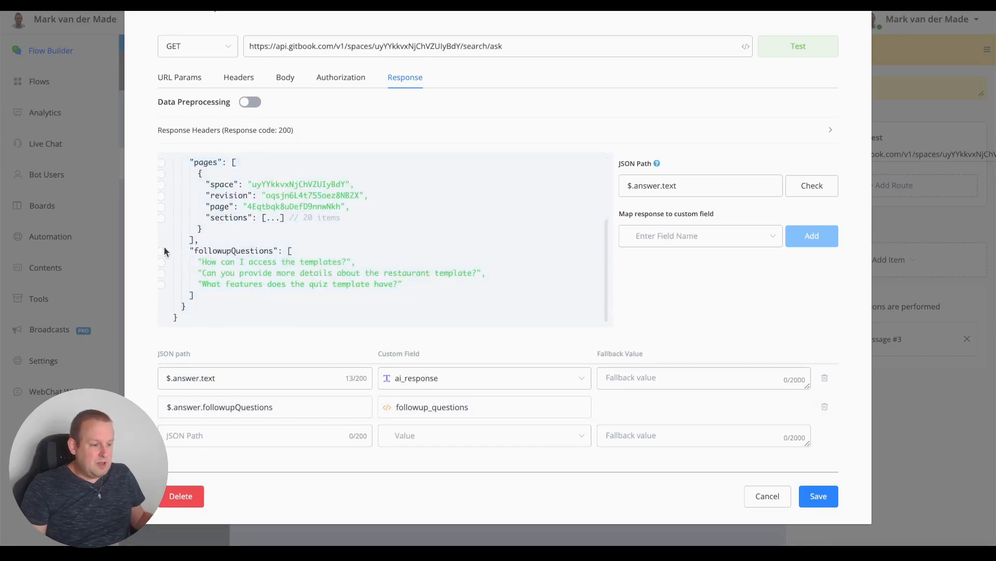
left_click(163, 251)
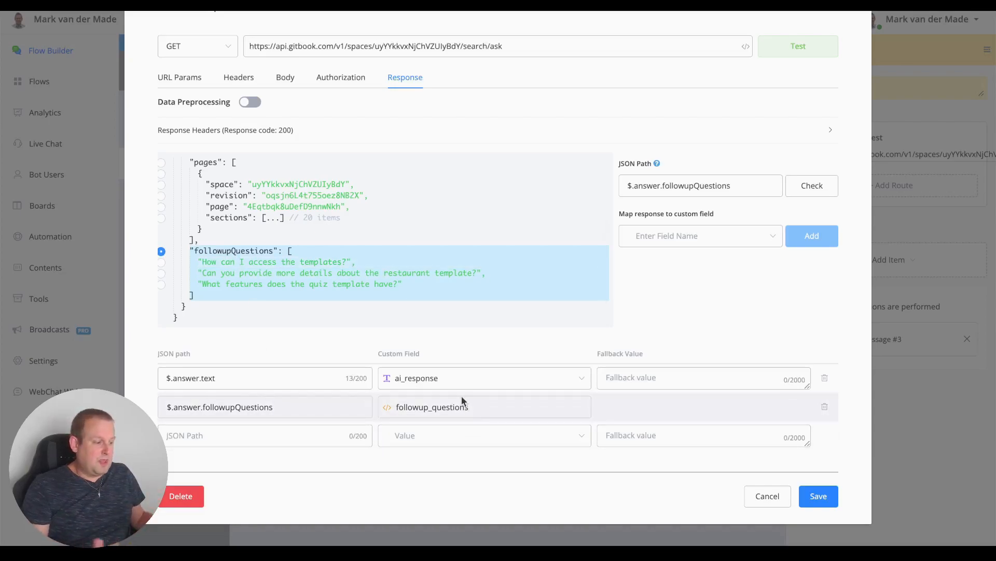
left_click(818, 495)
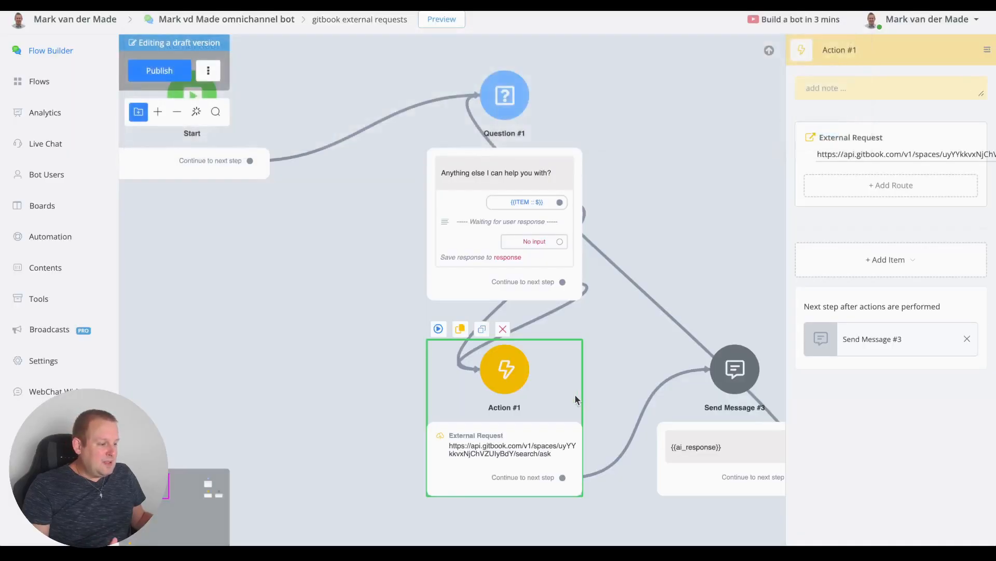
left_click_drag(707, 250, 649, 331)
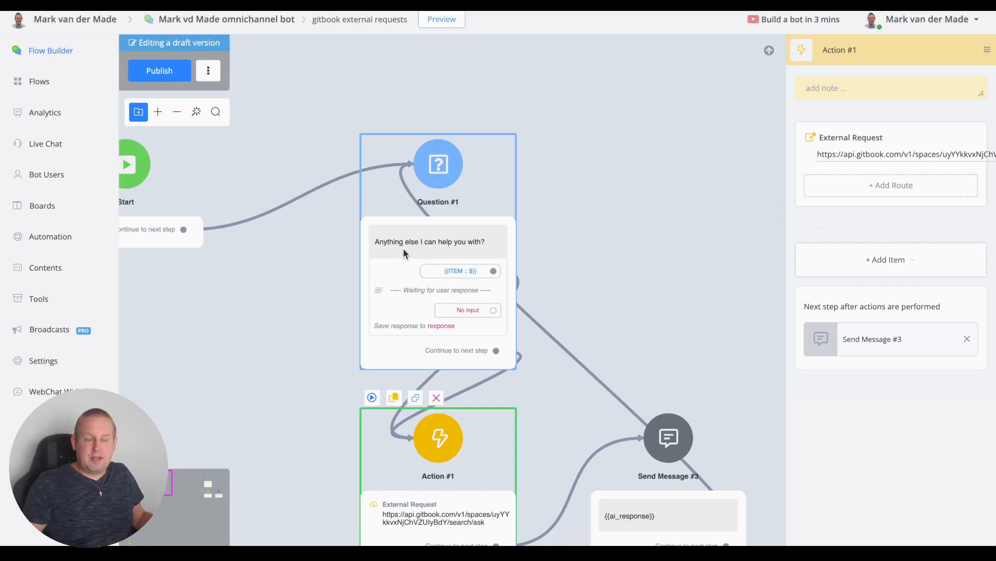
left_click_drag(540, 287, 447, 218)
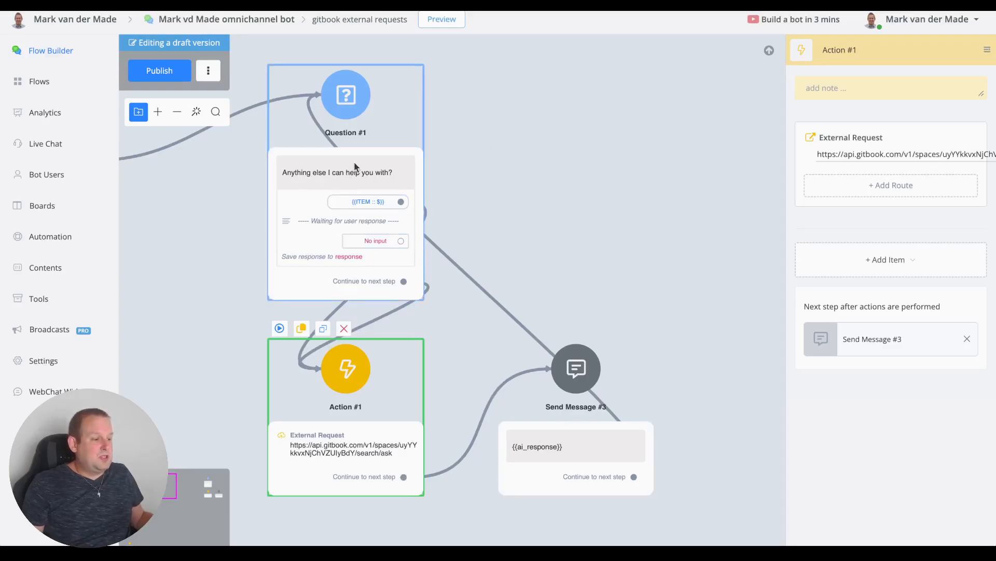
Step: Duplicate Question #1 and delete the left copy's ITEM :: $ dynamic answer
left_click(408, 167)
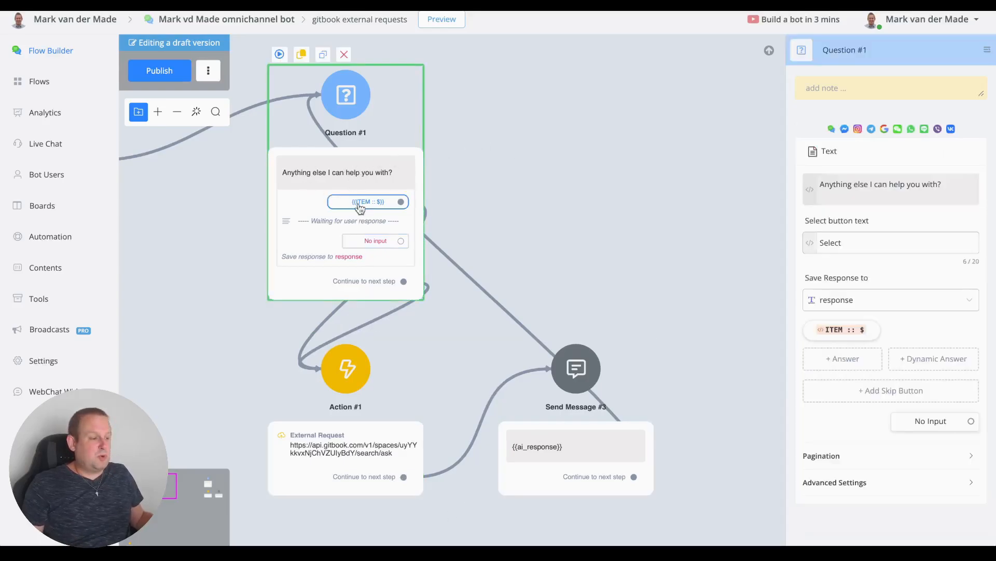
left_click(329, 55)
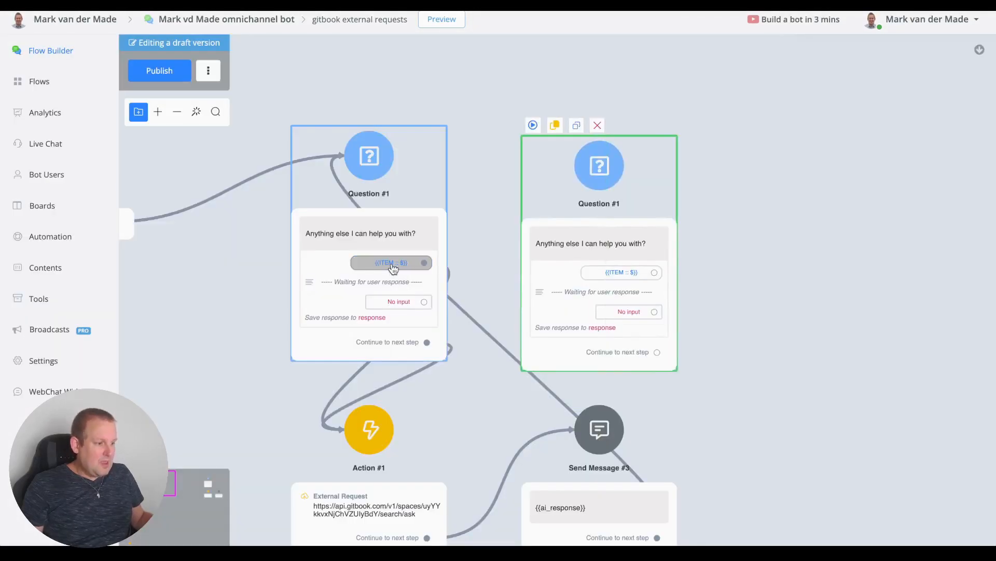
left_click(393, 267)
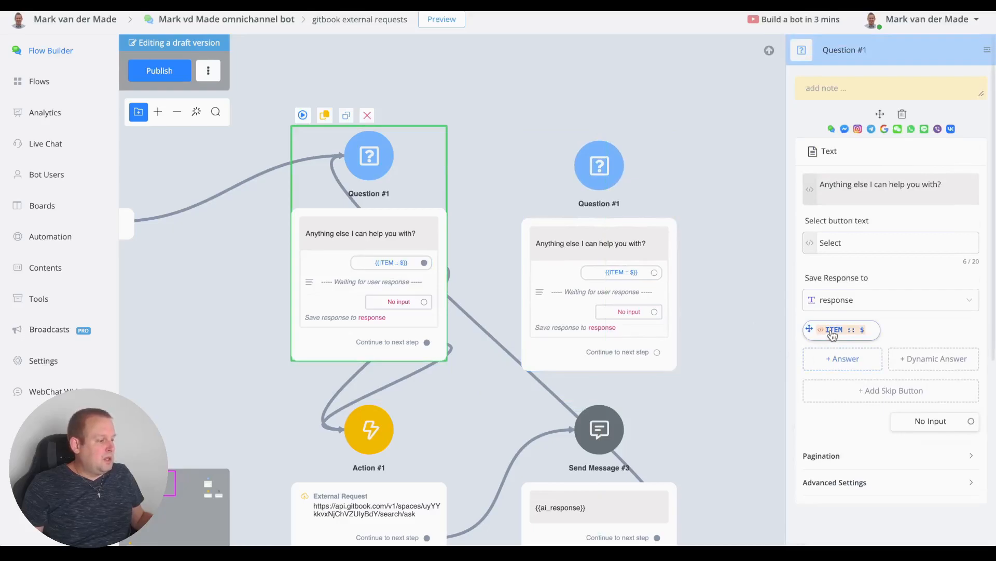
left_click(832, 333)
left_click(255, 535)
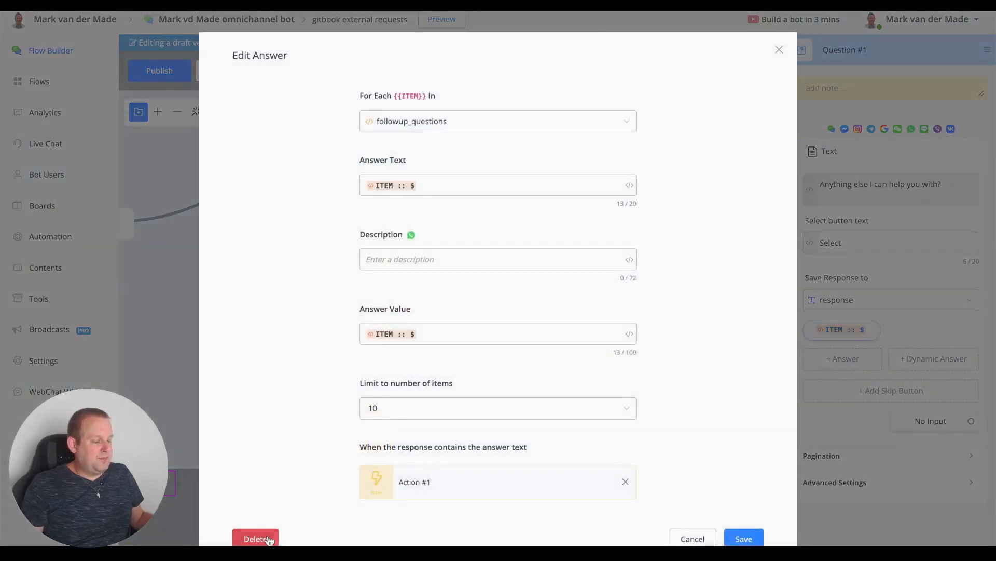
Step: Connect Action #1's Continue to the right Question #1 and move Send Message #3 lower
scroll(512, 345, "down", 3)
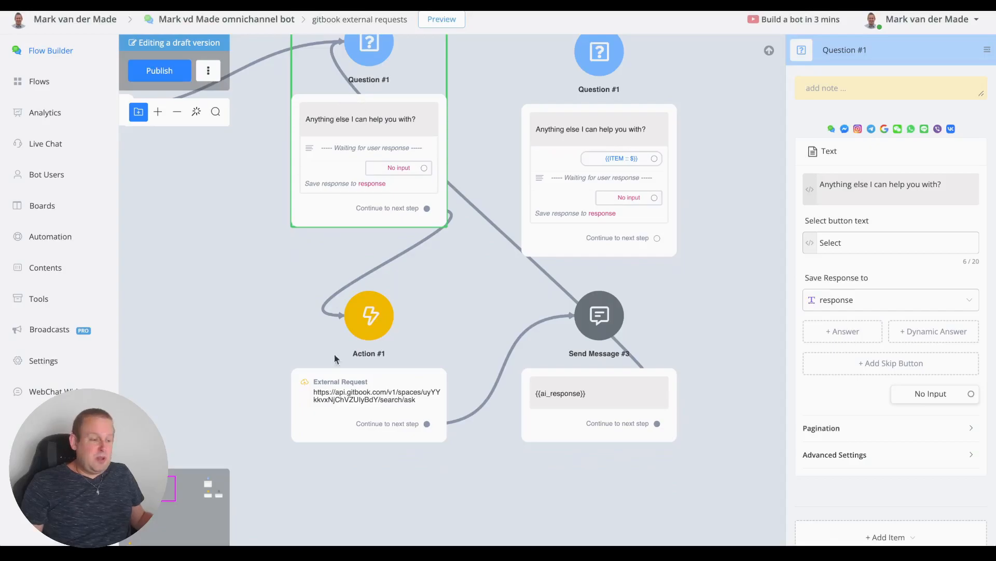
left_click(313, 367)
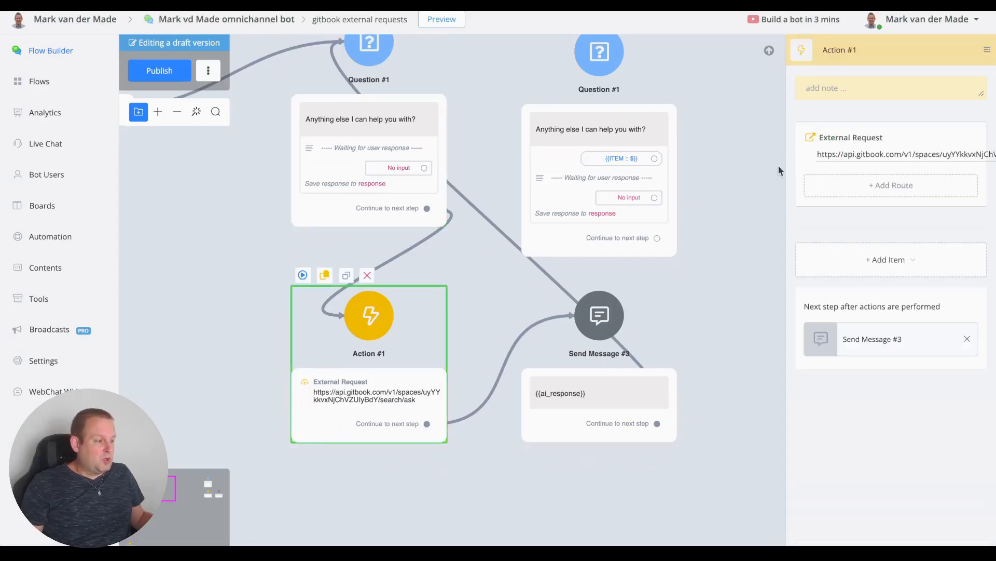
left_click(848, 154)
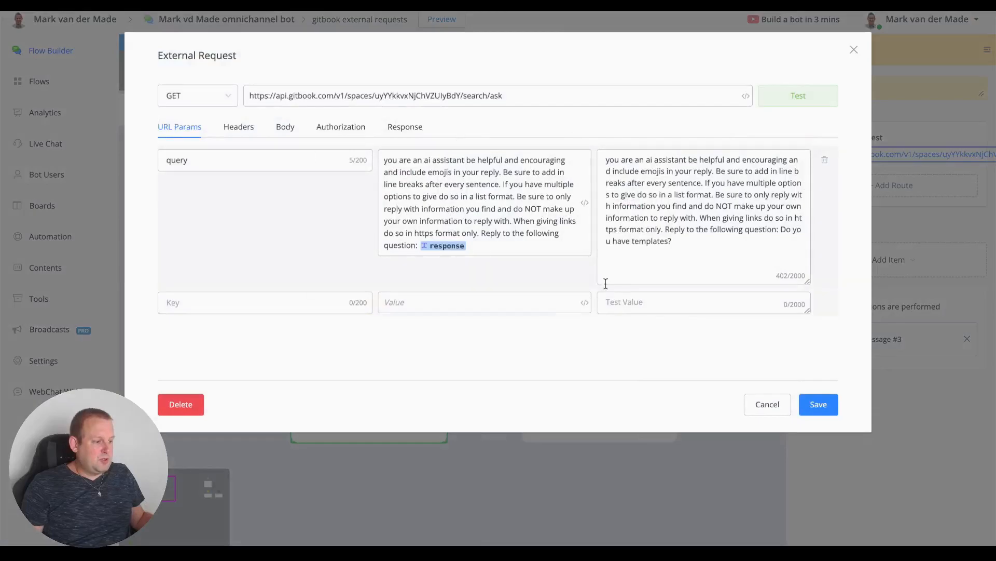
left_click(813, 404)
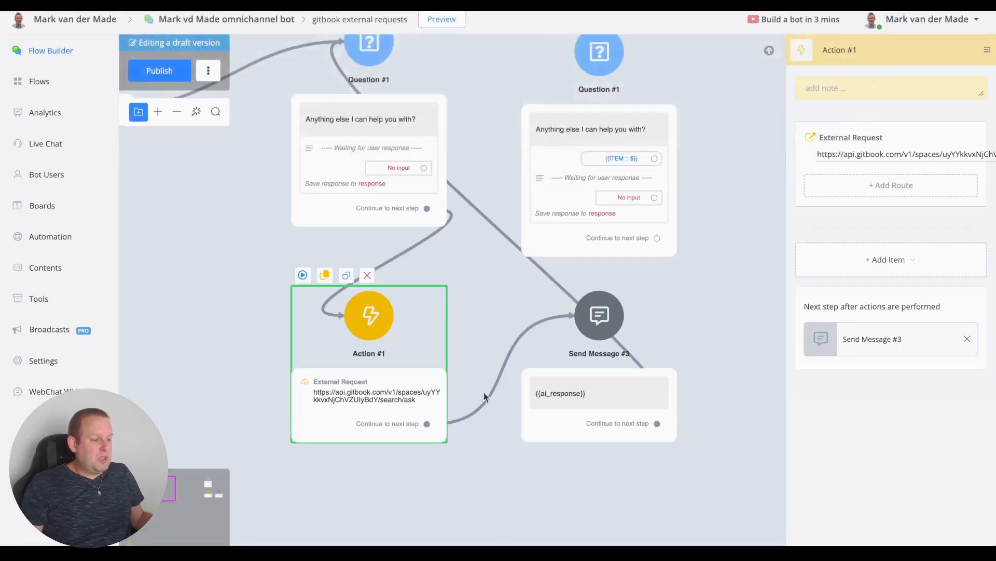
left_click_drag(426, 423, 605, 65)
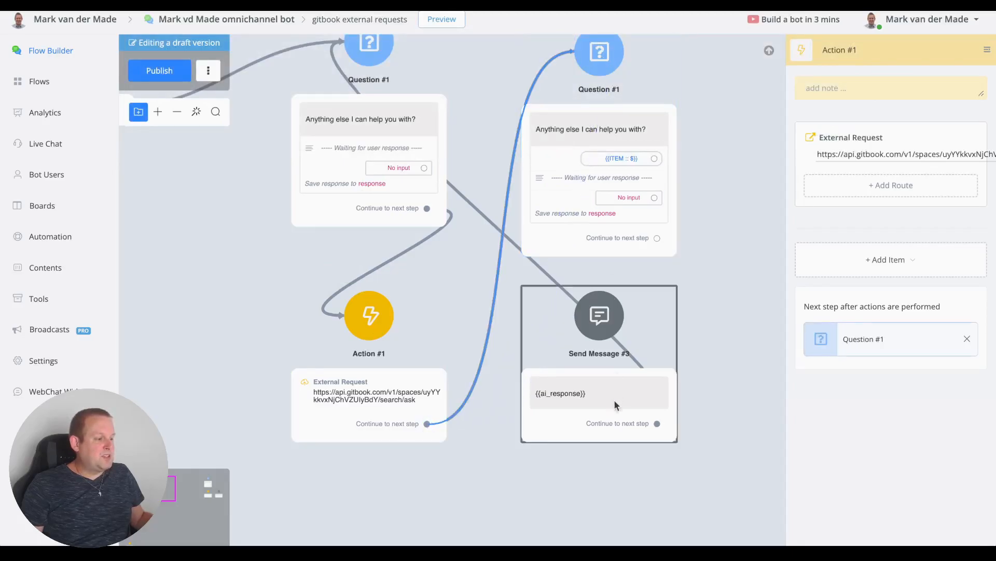
left_click_drag(614, 394, 611, 452)
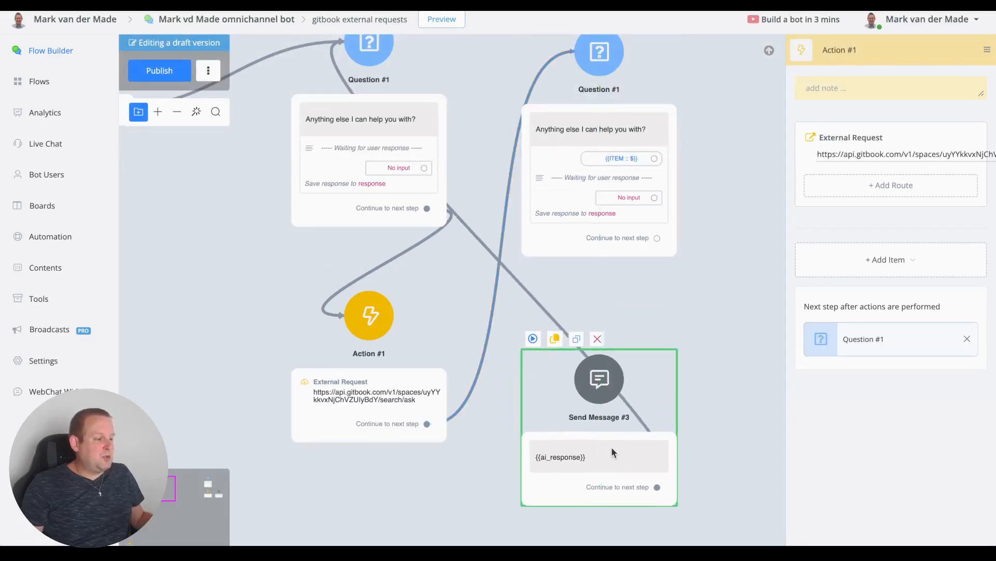
Step: Delete Send Message #3 and change the right question's text to {{ai_response}}
left_click(598, 339)
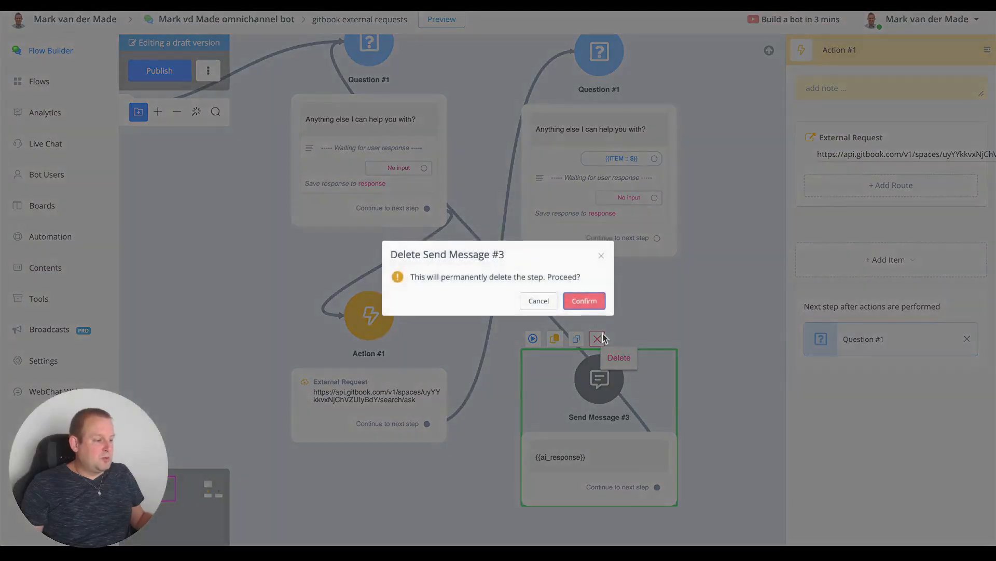
left_click(585, 301)
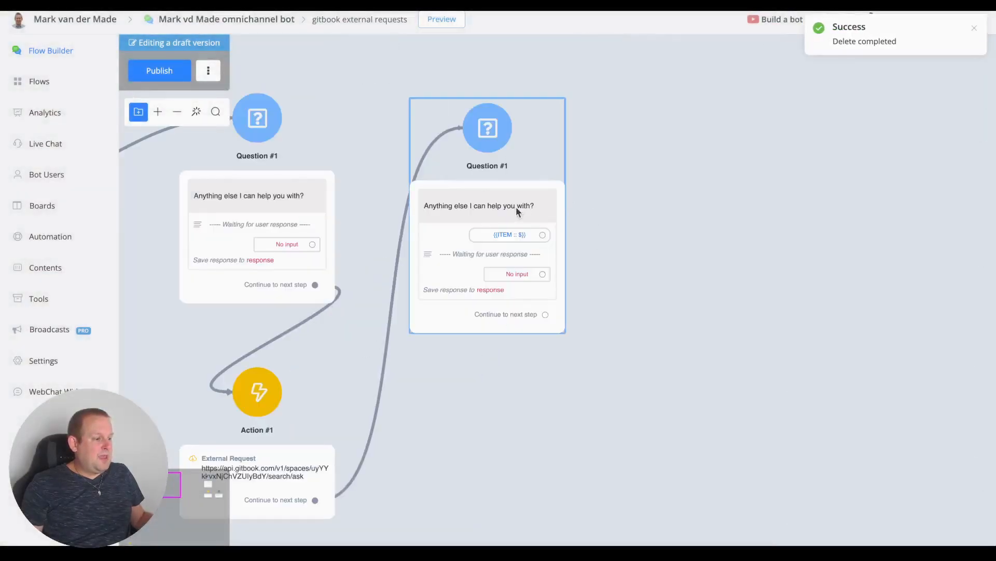
left_click(469, 215)
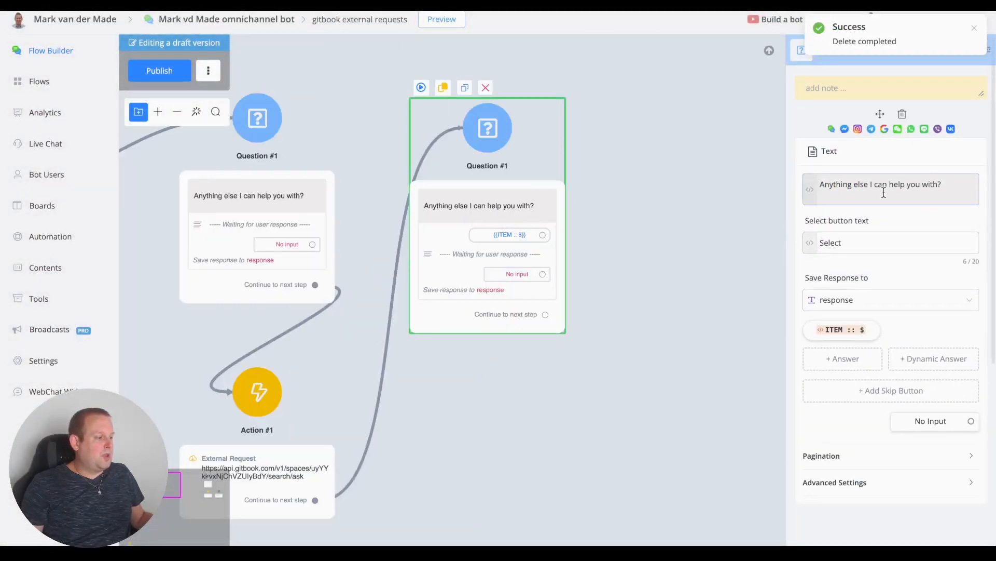
triple_click(884, 193)
type("{{")
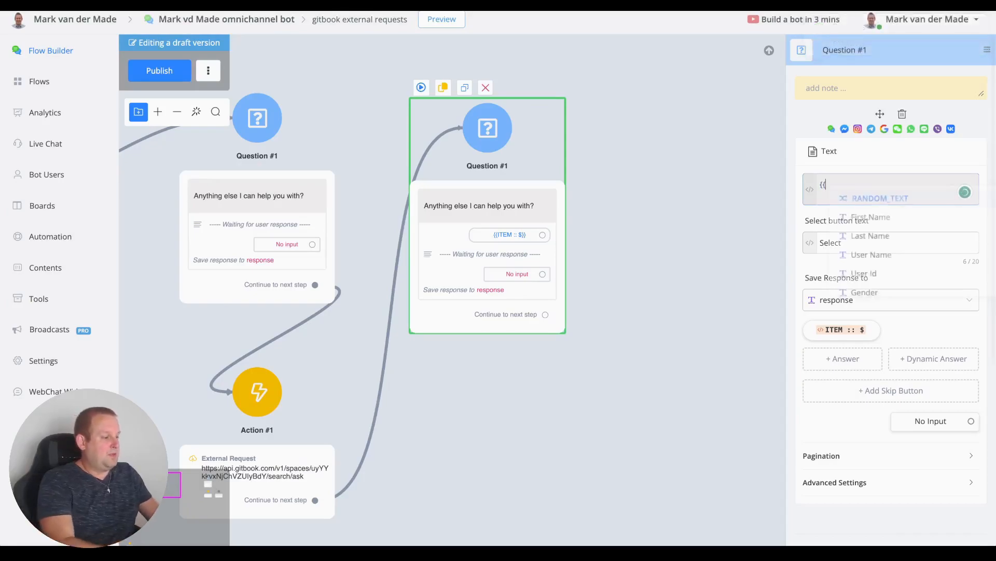
type("ai-re")
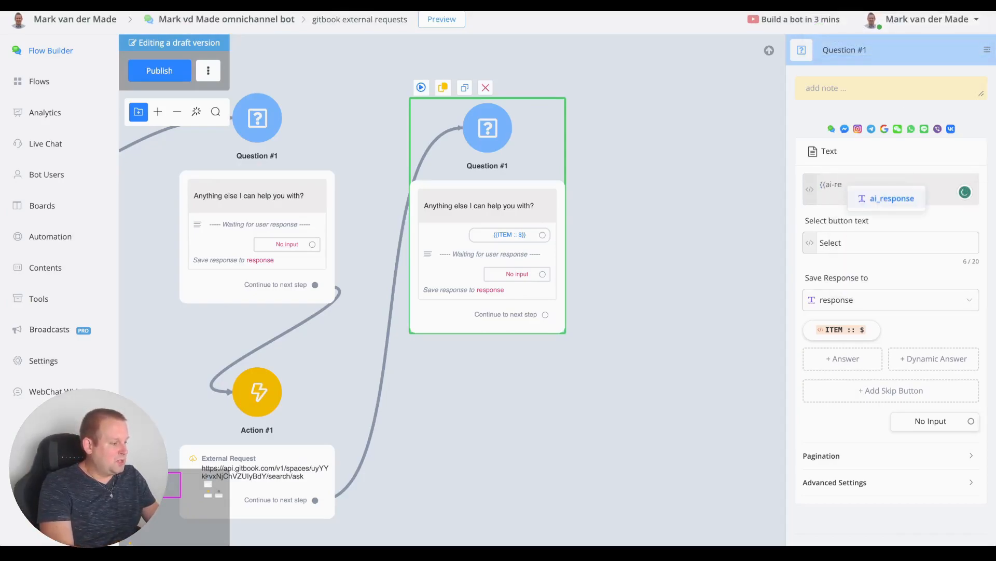
key("Return")
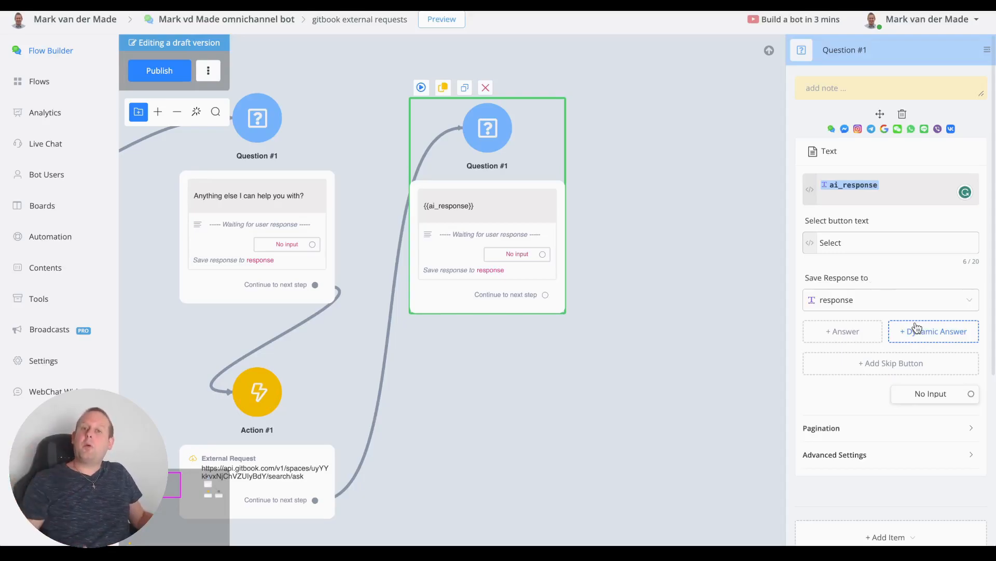
Step: Add a dynamic answer looping over followup_questions, with ITEM :: $ as the answer text
left_click(928, 334)
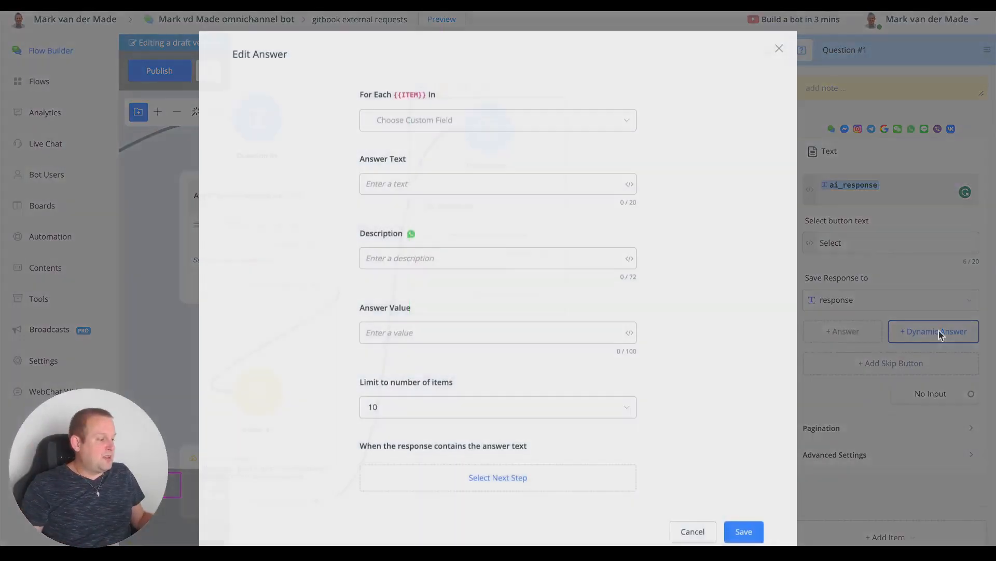
left_click(530, 131)
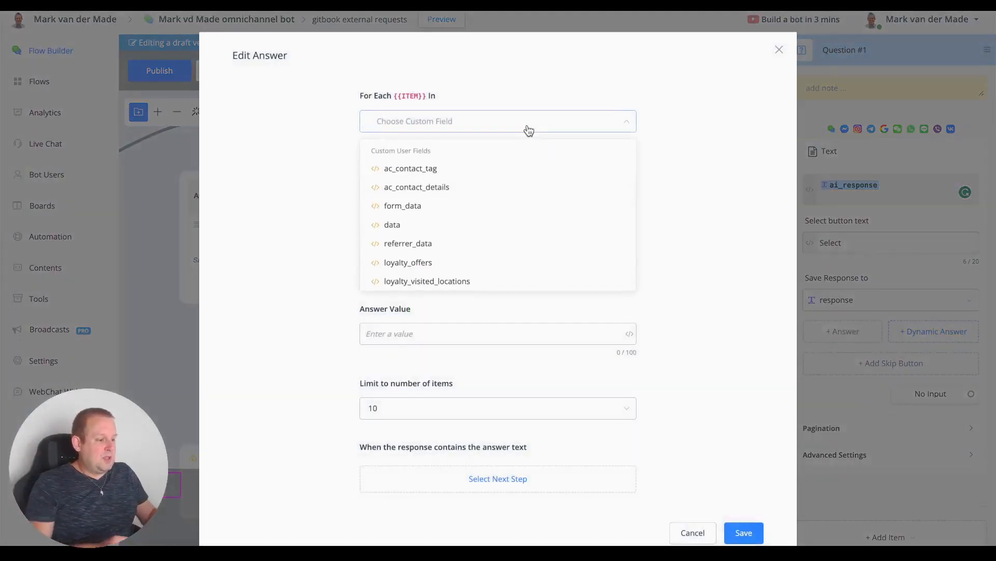
type("follo")
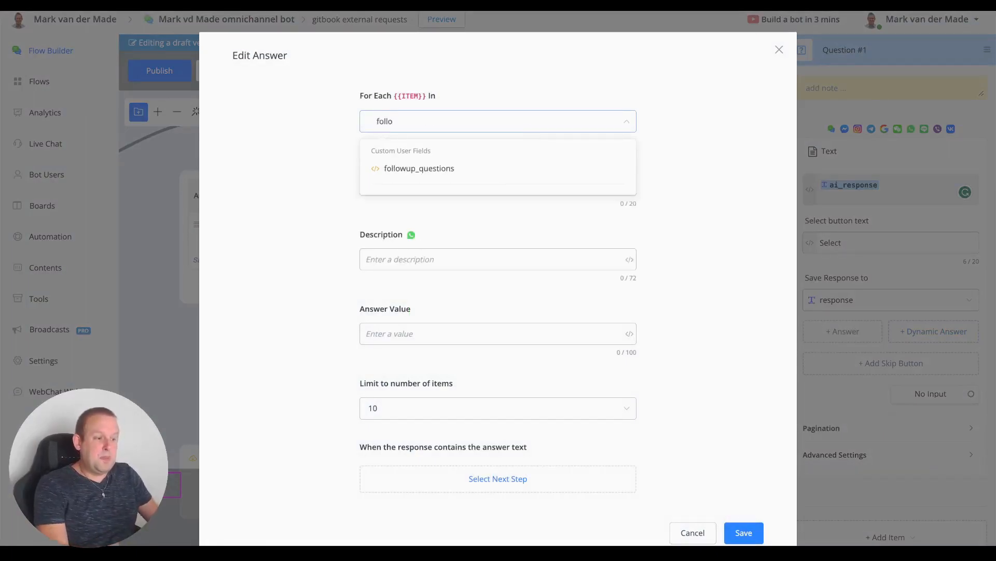
left_click(493, 169)
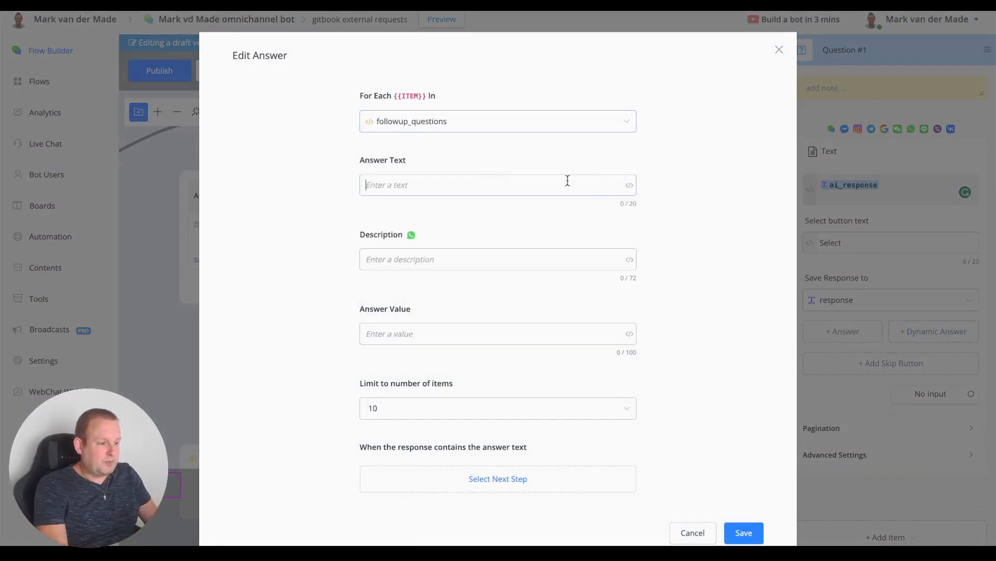
left_click(629, 185)
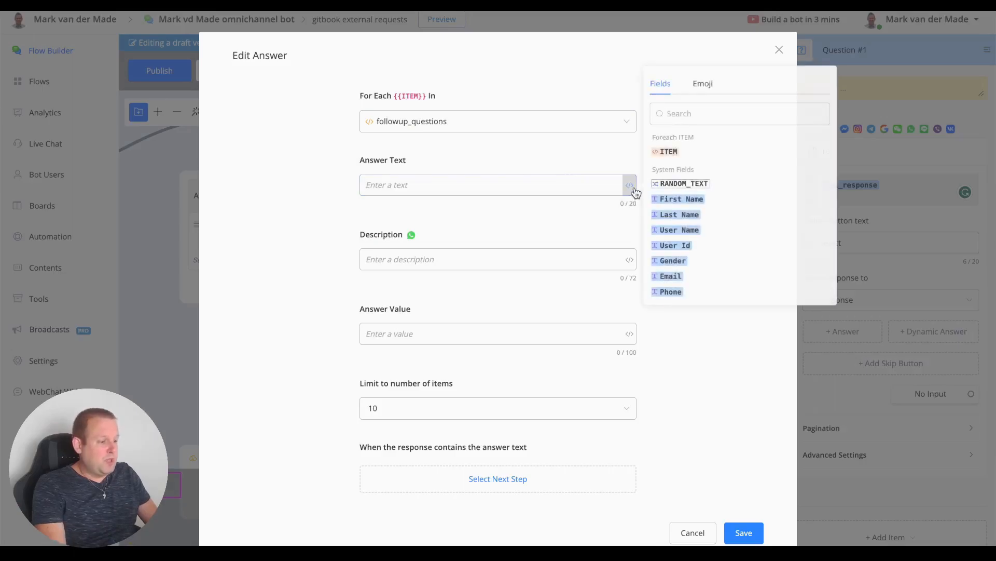
left_click(669, 154)
left_click(327, 110)
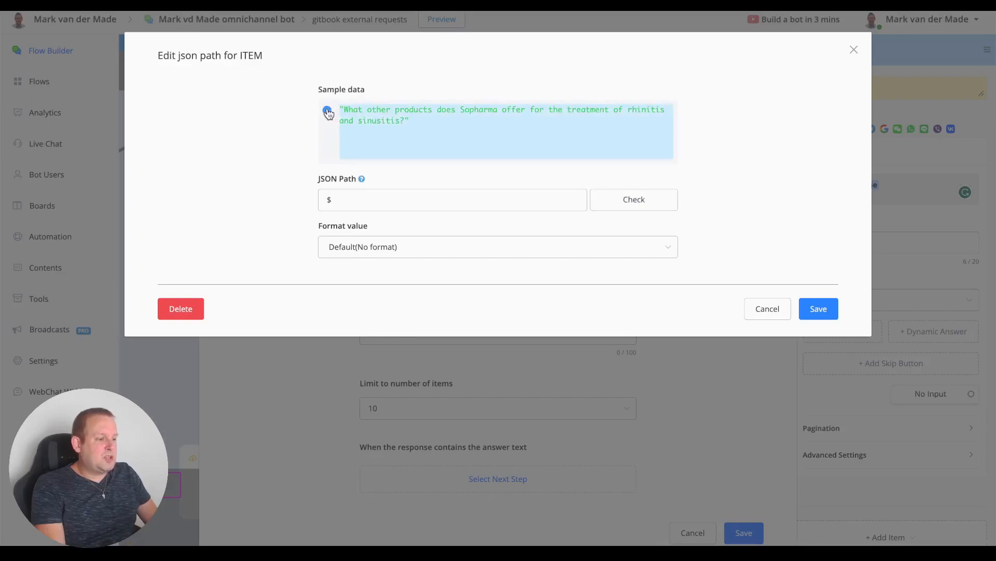
left_click(827, 316)
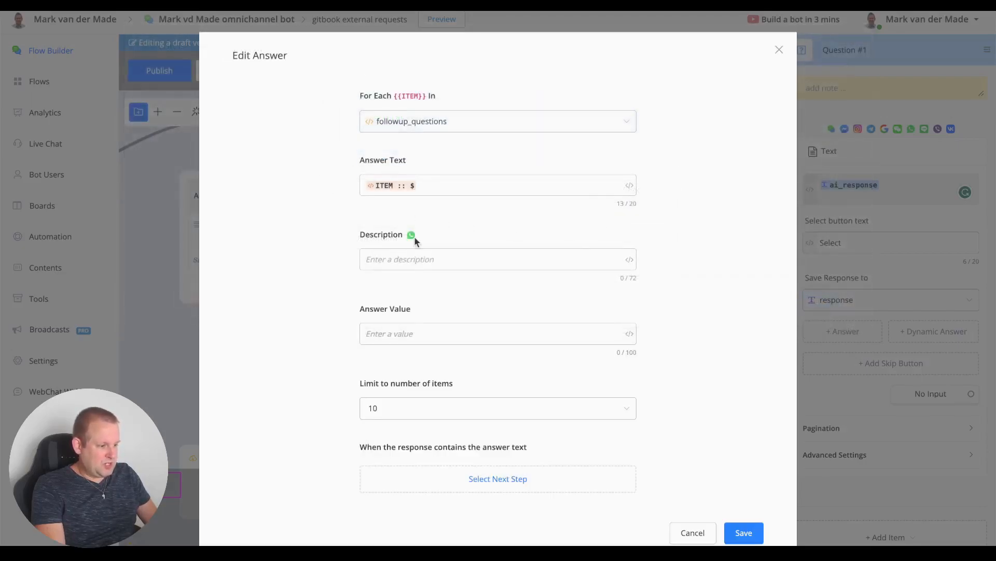
Step: Use ITEM :: $ as the answer value too and save the dynamic answer
left_click(630, 334)
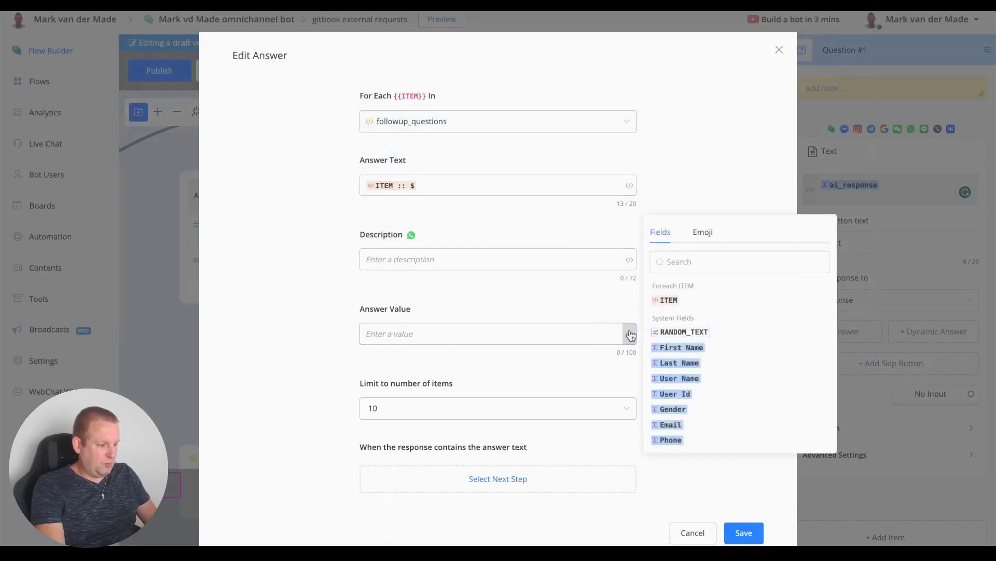
left_click(669, 301)
left_click(327, 110)
left_click(821, 312)
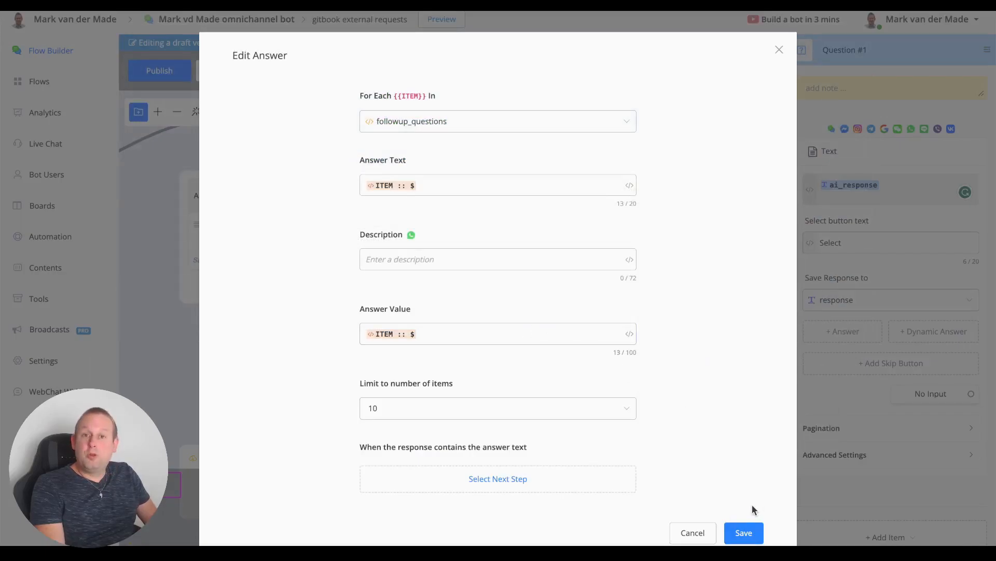
left_click(746, 533)
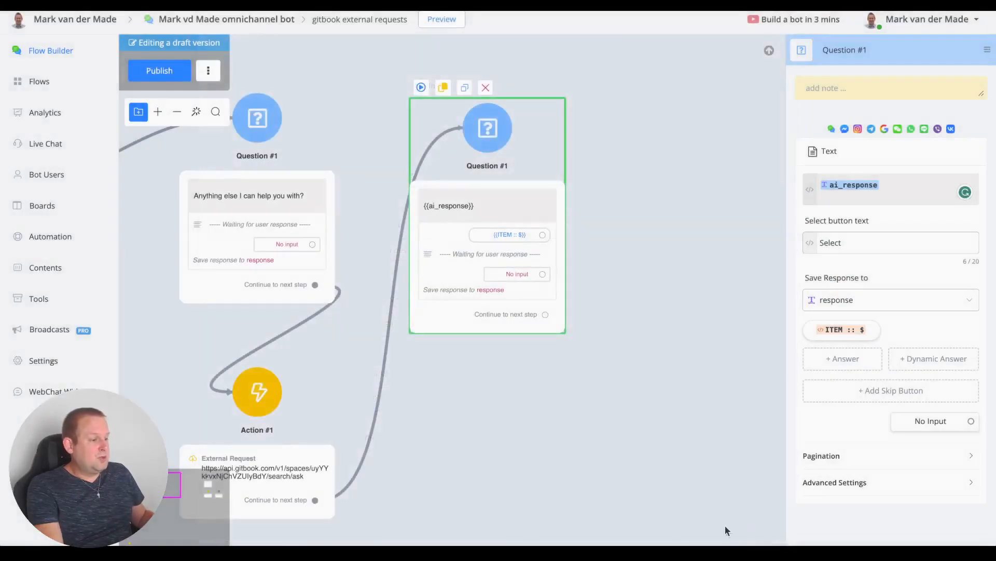
Step: Link the ai_response question and its ITEM :: $ answers back to Action #1
left_click_drag(443, 391, 465, 247)
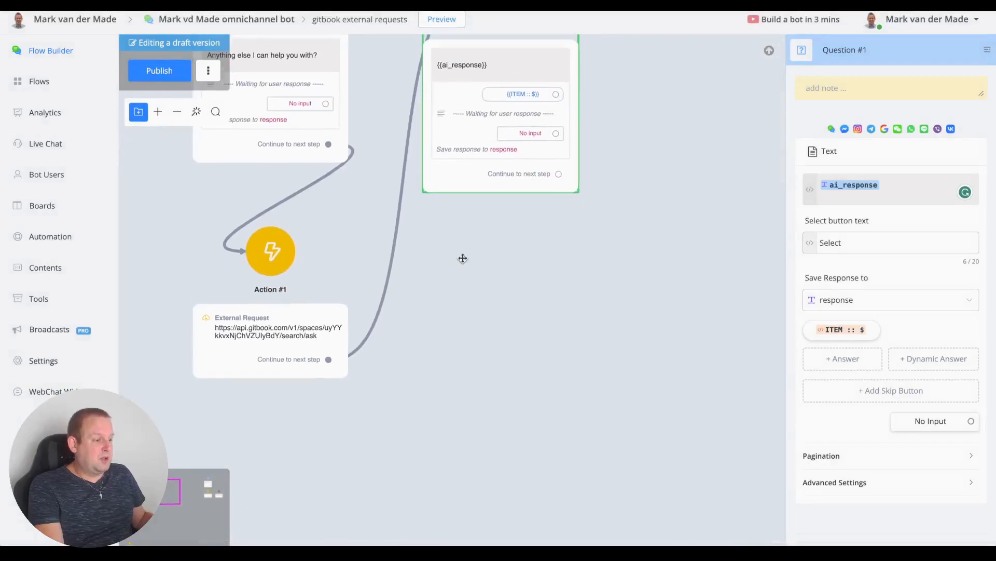
left_click_drag(559, 175, 315, 251)
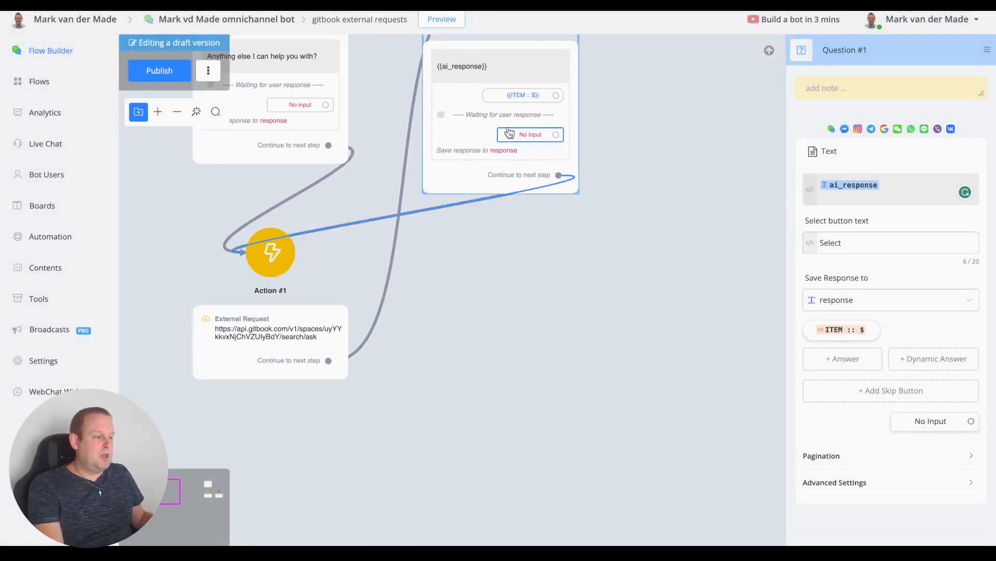
left_click_drag(556, 96, 281, 257)
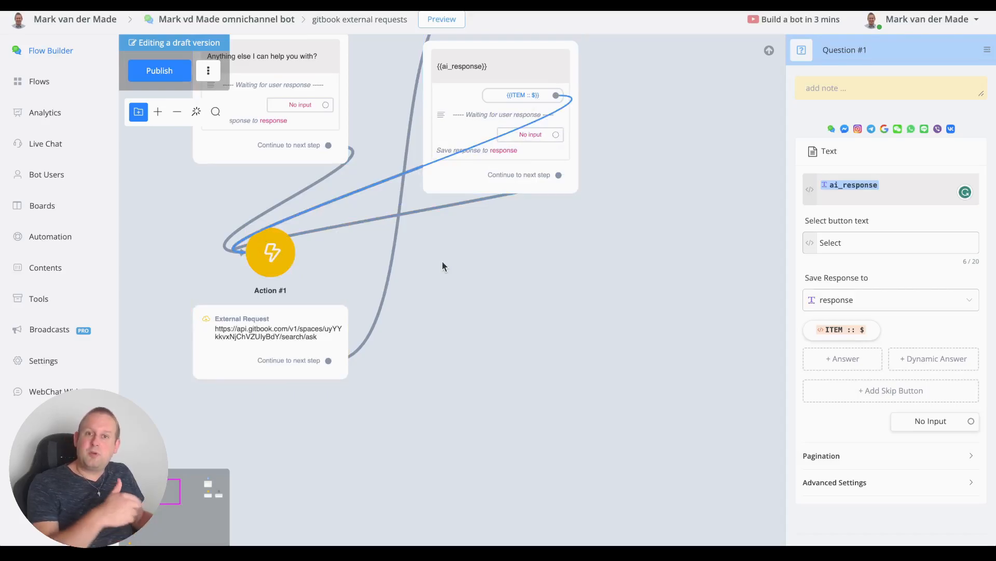
scroll(442, 265, "up", 3)
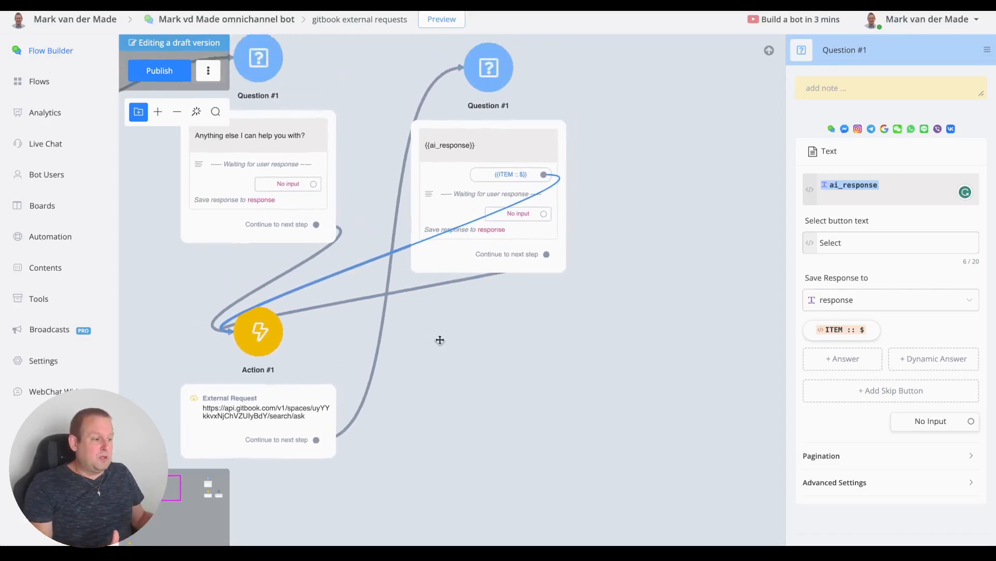
left_click_drag(475, 157, 463, 146)
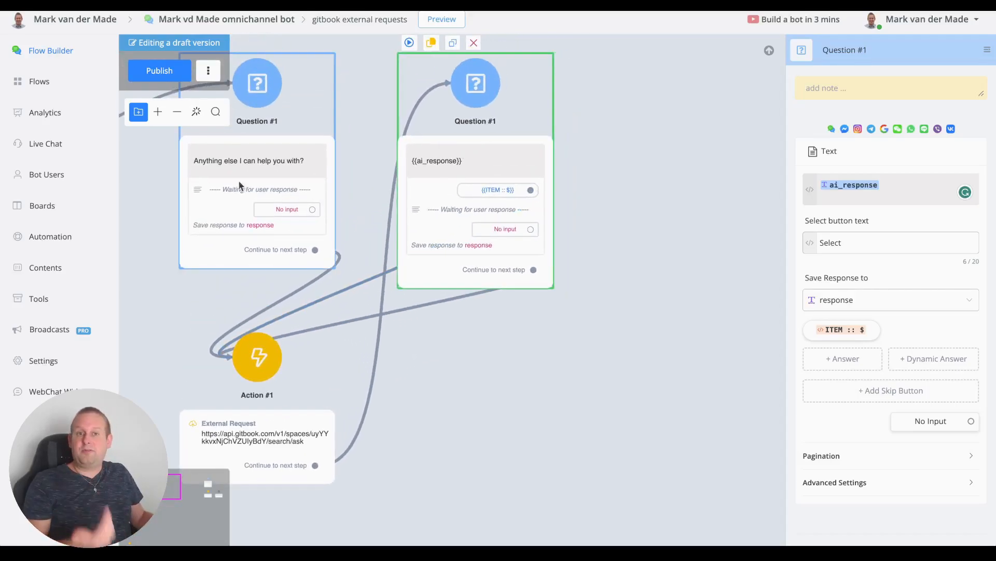
Step: Publish the flow and open the preview options for the left question
left_click(158, 74)
left_click_drag(126, 188, 172, 222)
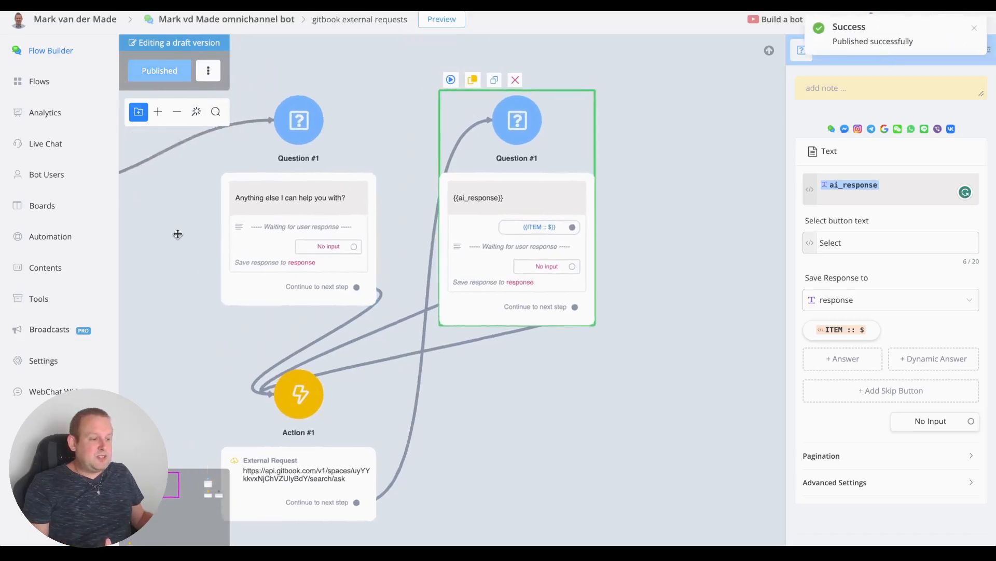
left_click(316, 139)
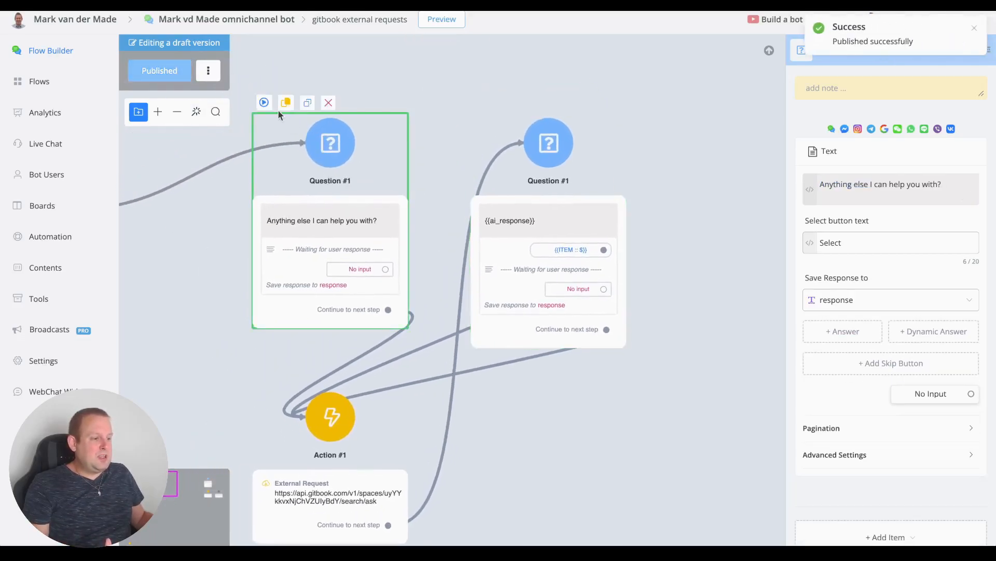
left_click(265, 104)
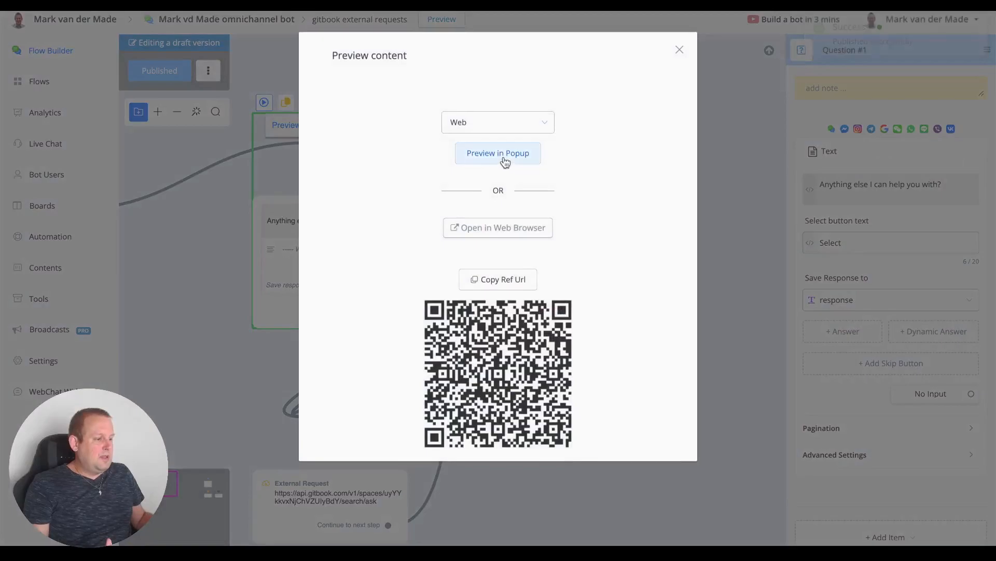
Step: In an enlarged popup chat preview, ask 'What does CMA stand for?'
left_click(501, 154)
left_click_drag(336, 124, 408, 56)
left_click_drag(478, 314, 811, 510)
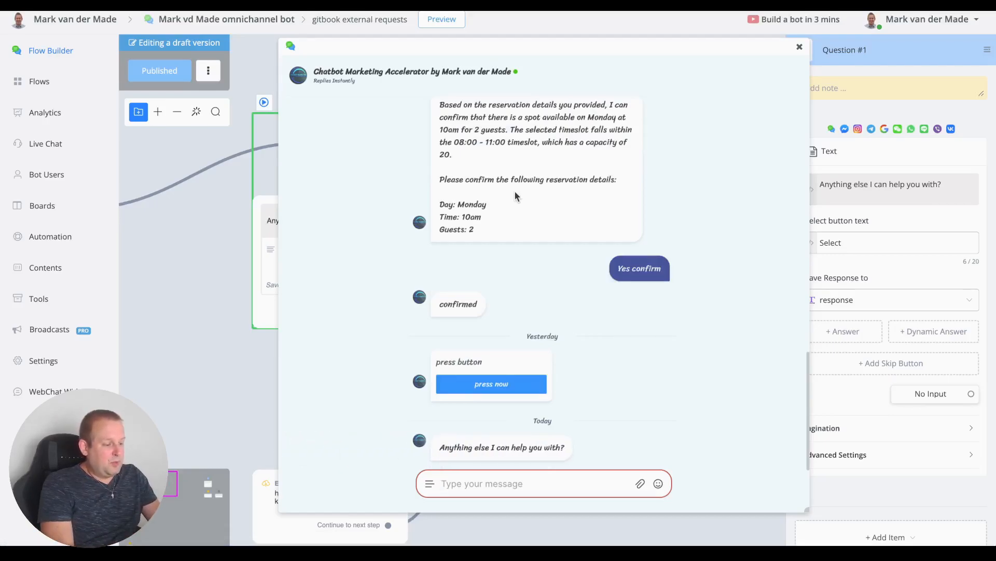
type("W")
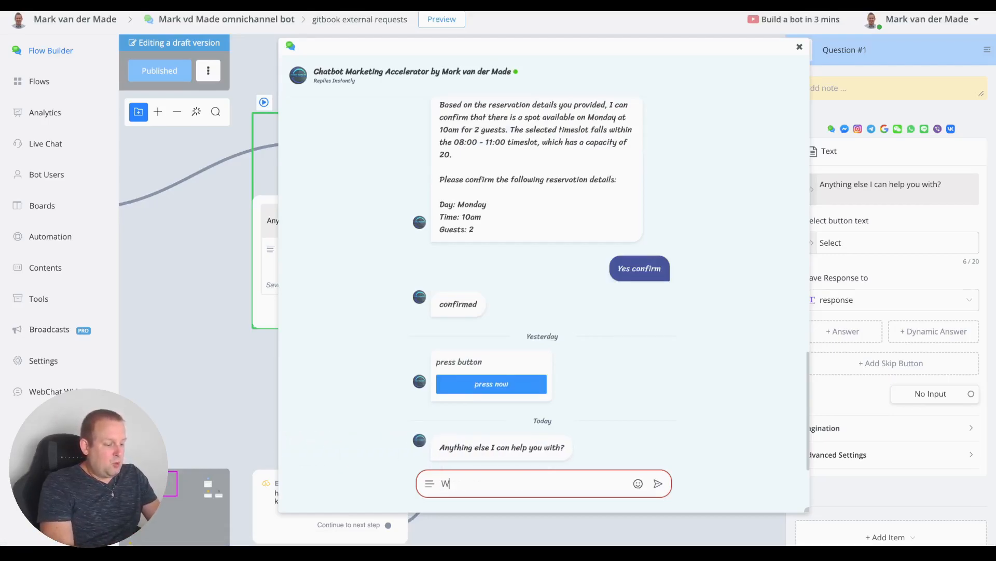
type("hat does CMA")
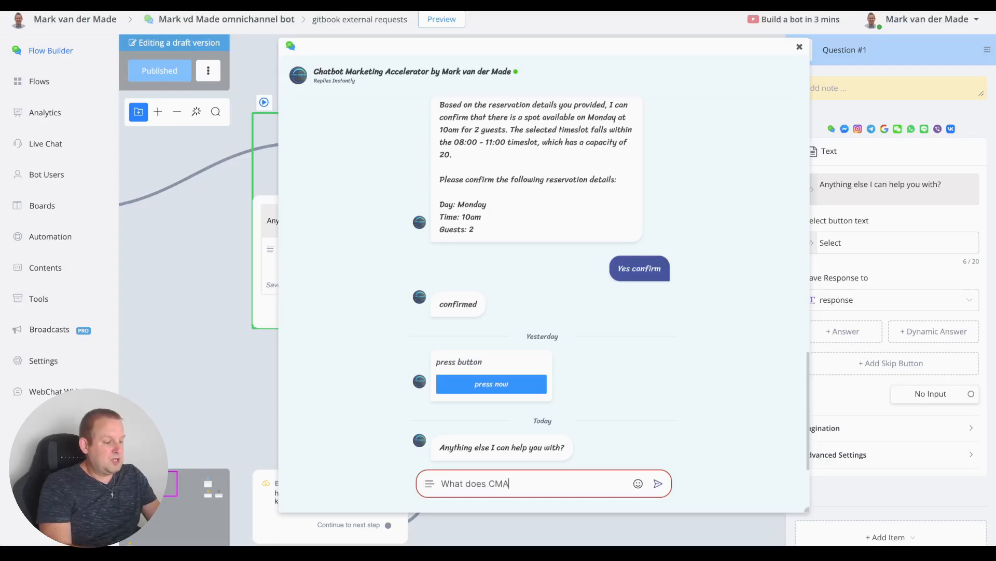
type(" stand for ")
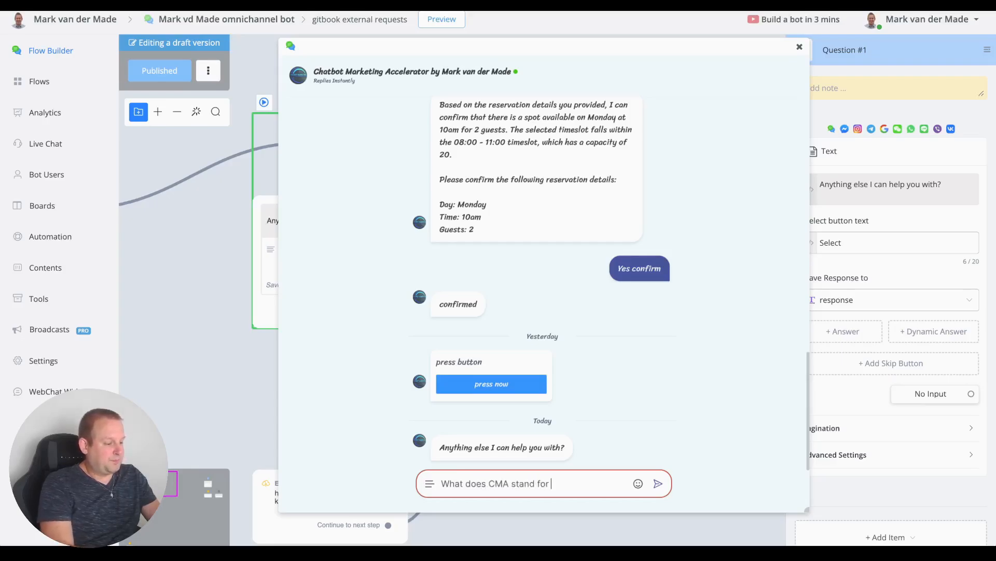
type("?")
key("Return")
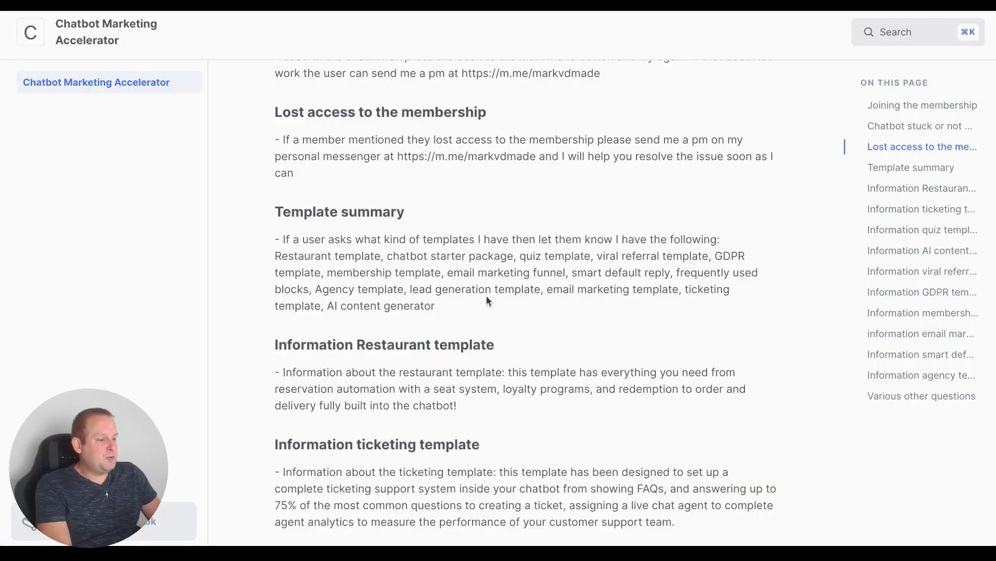
scroll(487, 295, "up", 10)
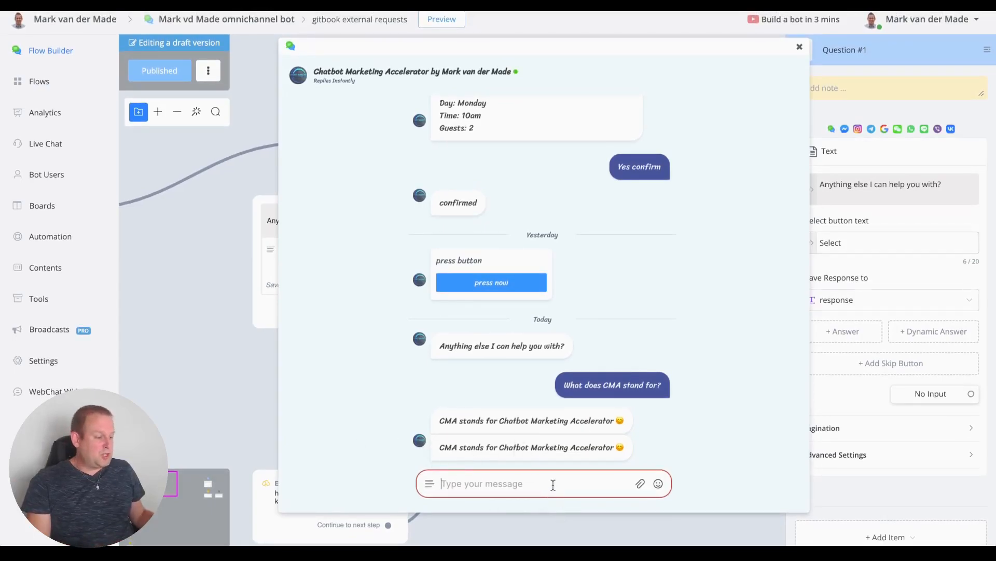
Step: Ask 'What templates do you have?' then choose the Viral referral template follow-up
type("What tempalt")
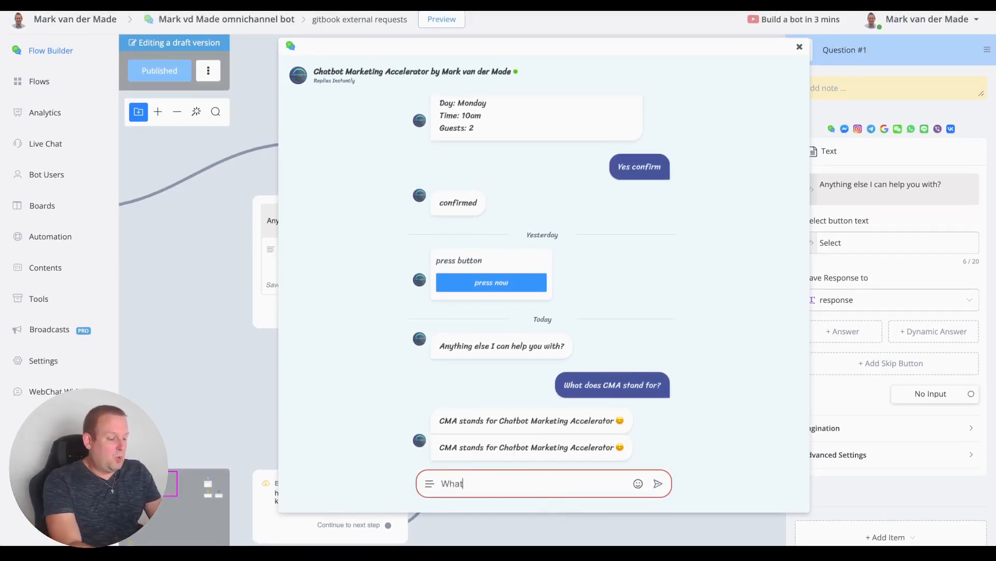
key("BackSpace")
key("BackSpace")
key("BackSpace")
type("lates")
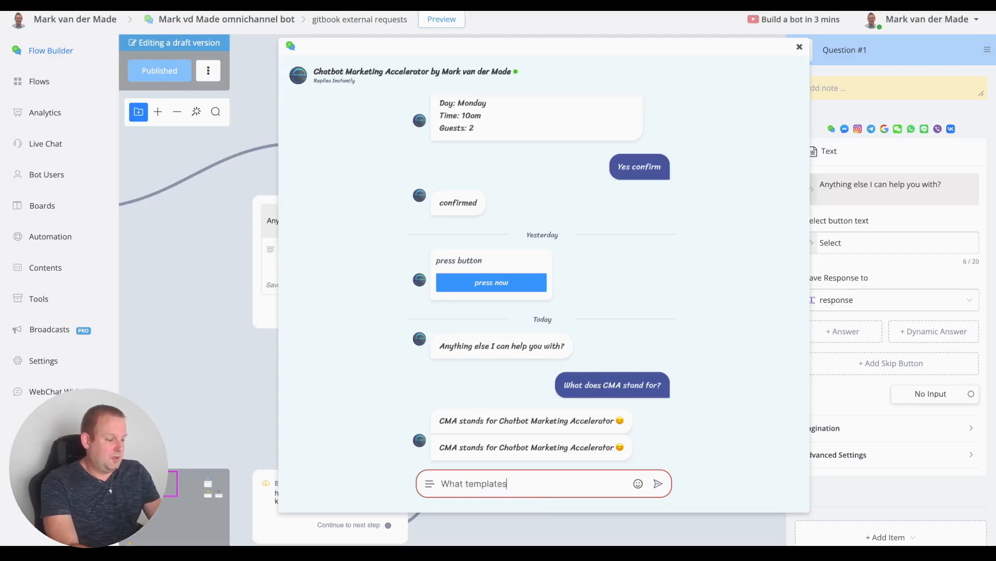
type(" do you have?")
key("Return")
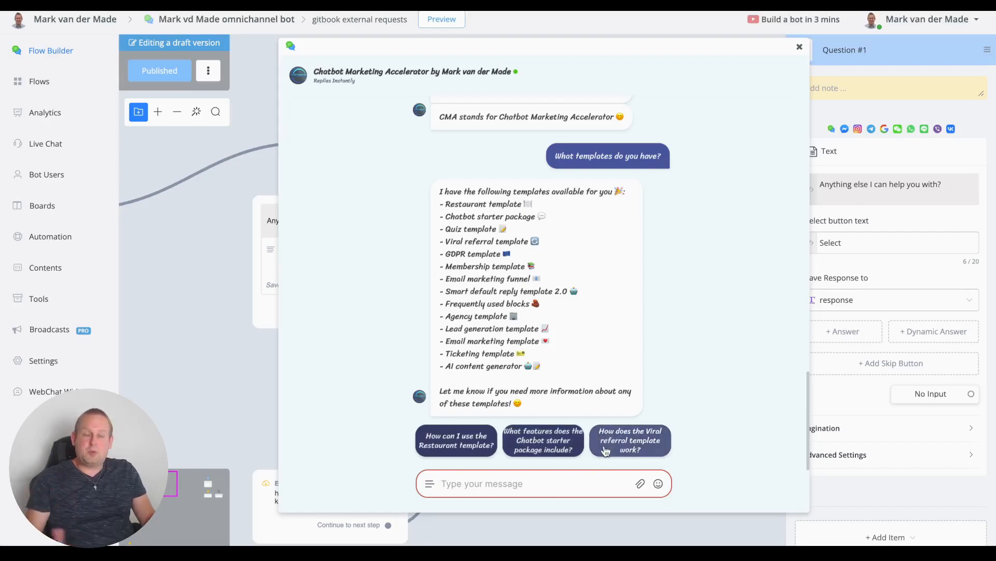
left_click(632, 447)
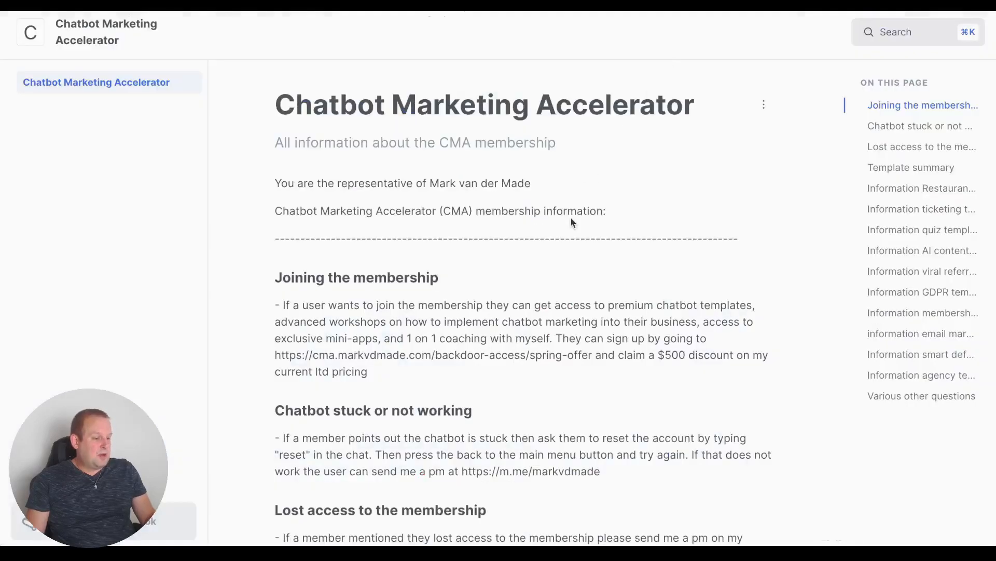
Step: Highlight the viral referral template description paragraph on the Chatbot Marketing Accelerator page
scroll(571, 218, "down", 15)
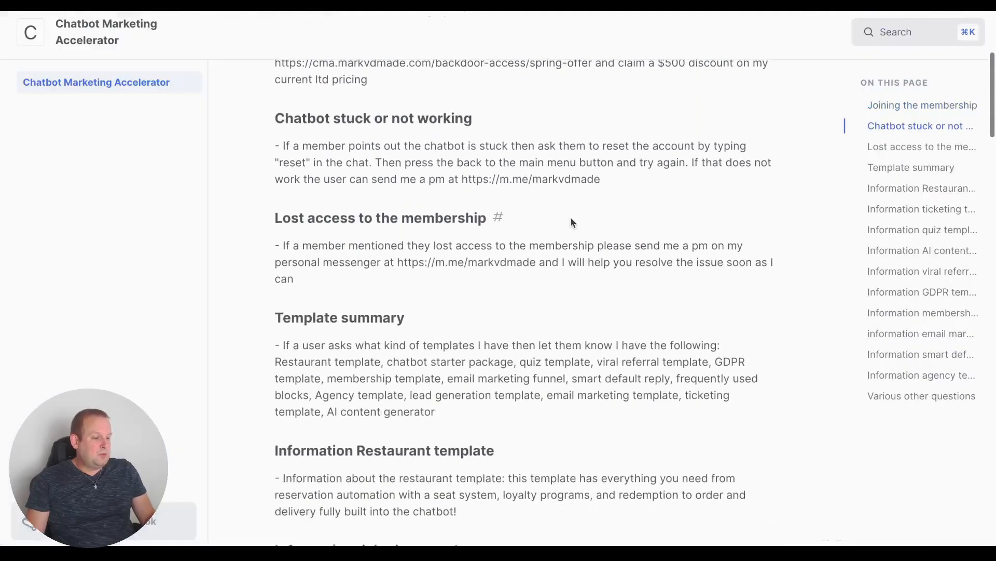
scroll(570, 221, "down", 7)
scroll(570, 221, "up", 11)
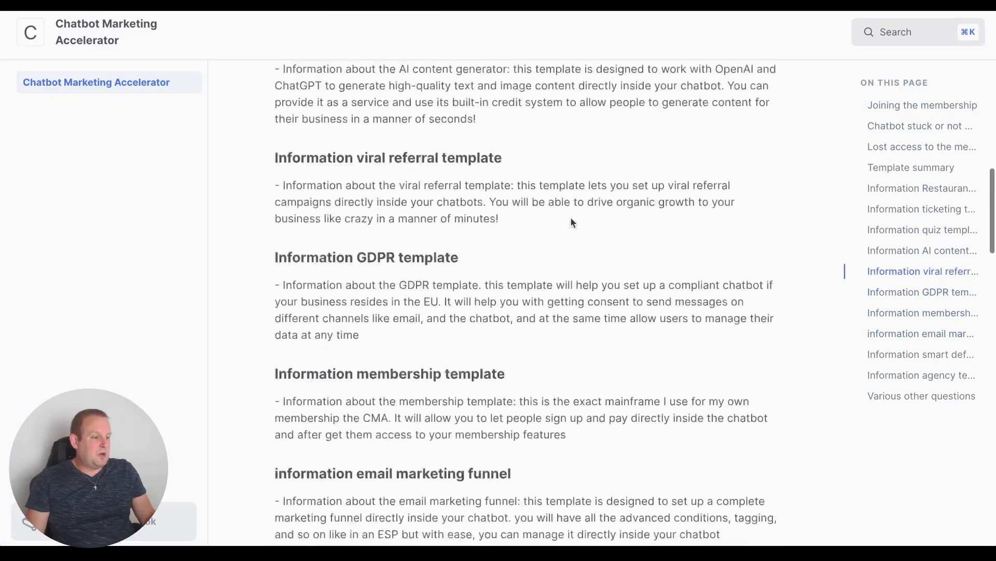
scroll(571, 218, "down", 3)
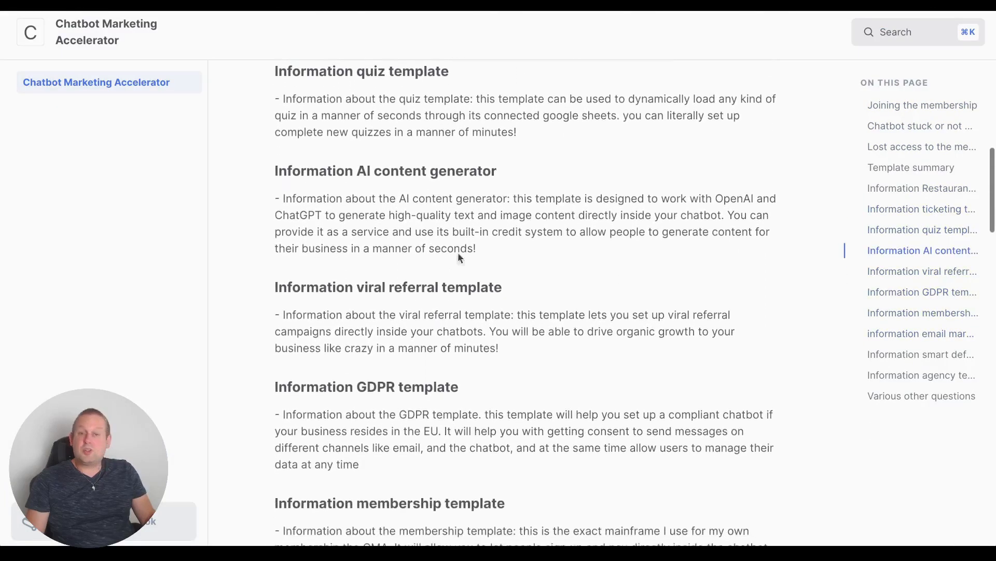
left_click_drag(530, 354, 266, 322)
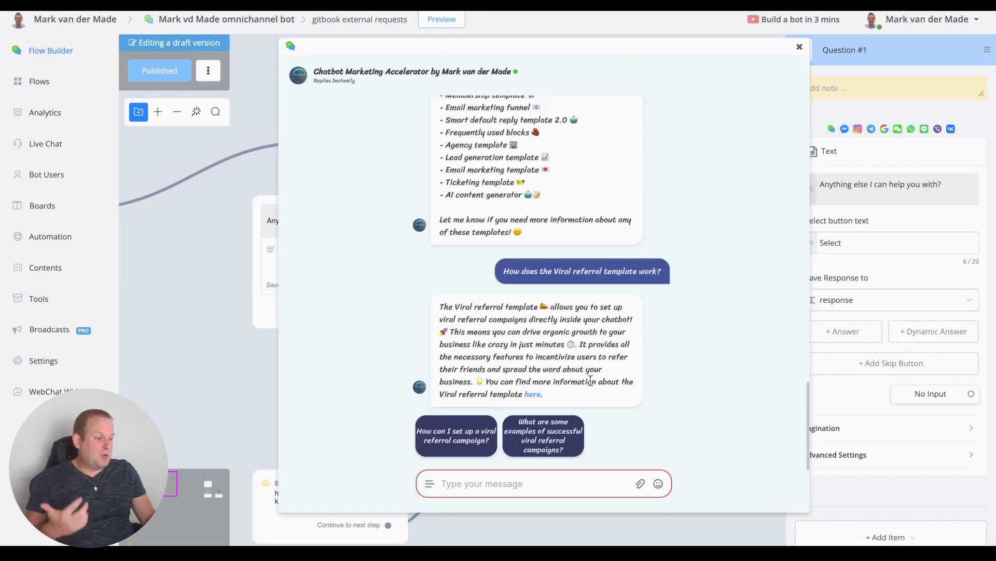
Step: Ask the preview bot 'tell me more about the restaurant template?', then follow up about getting access
left_click(493, 476)
type("tel")
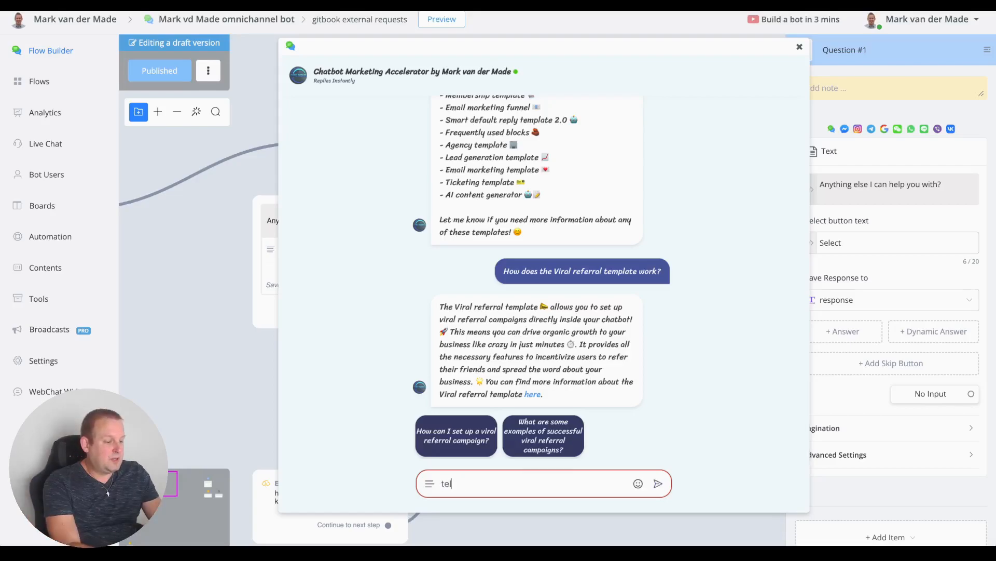
type("l me more about")
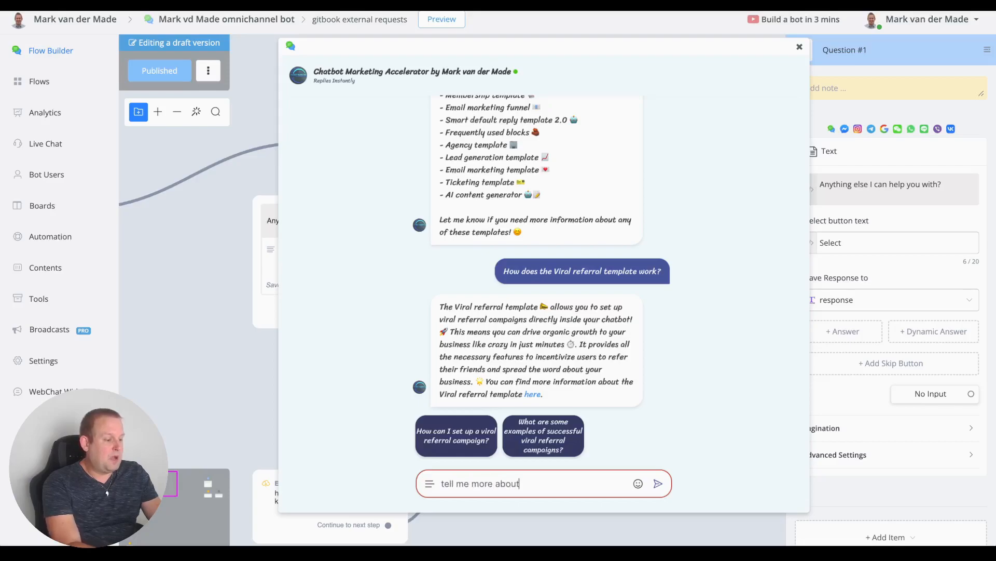
type(" the res")
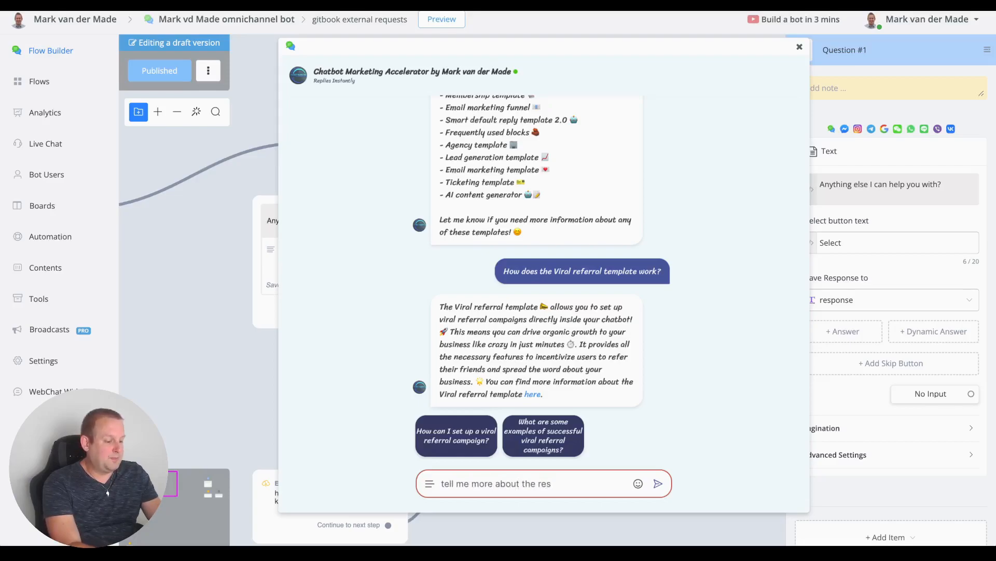
type("taurant template?")
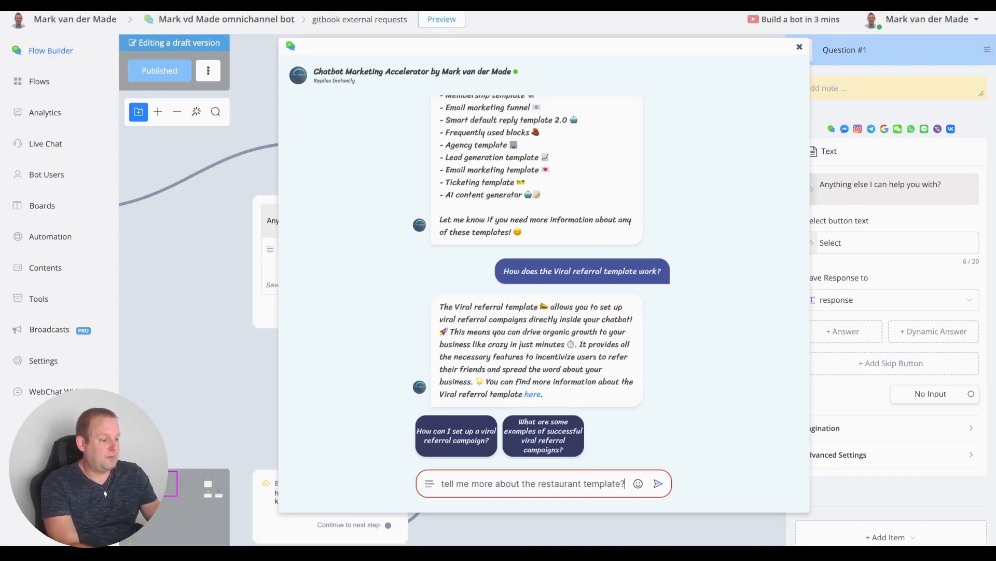
key("Return")
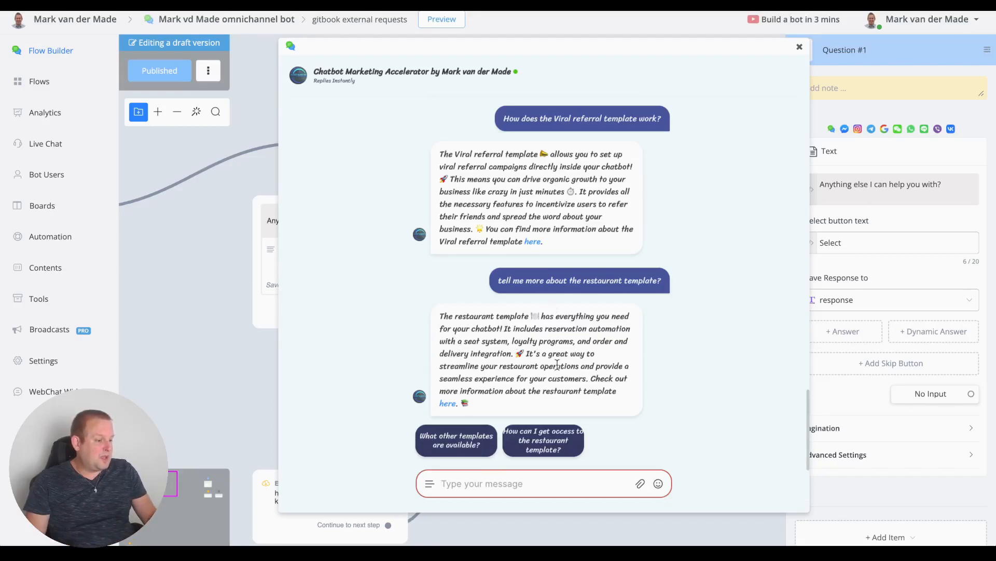
left_click(561, 440)
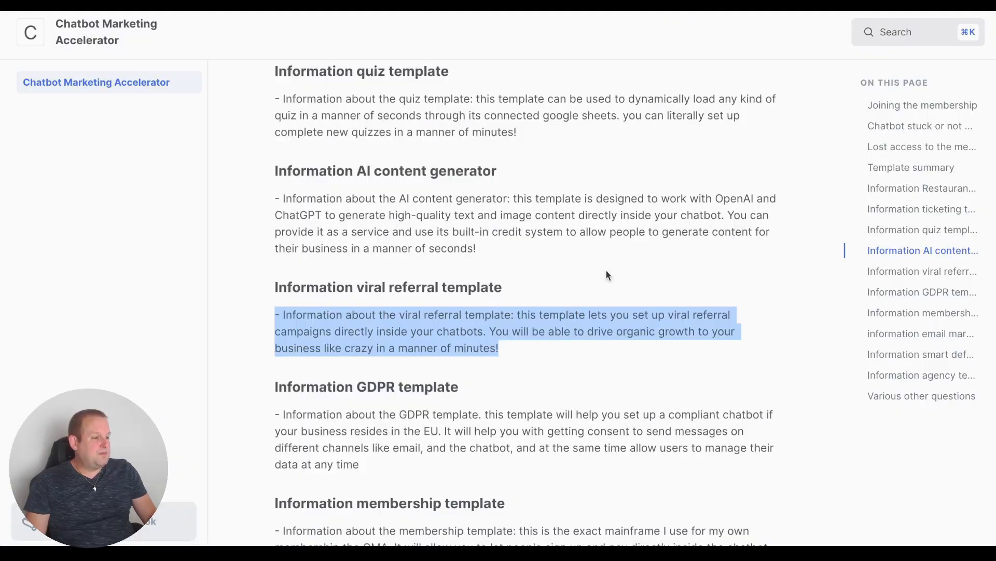
Step: Scroll the GitBook knowledge base page back up toward the top
scroll(605, 269, "up", 10)
scroll(608, 275, "up", 5)
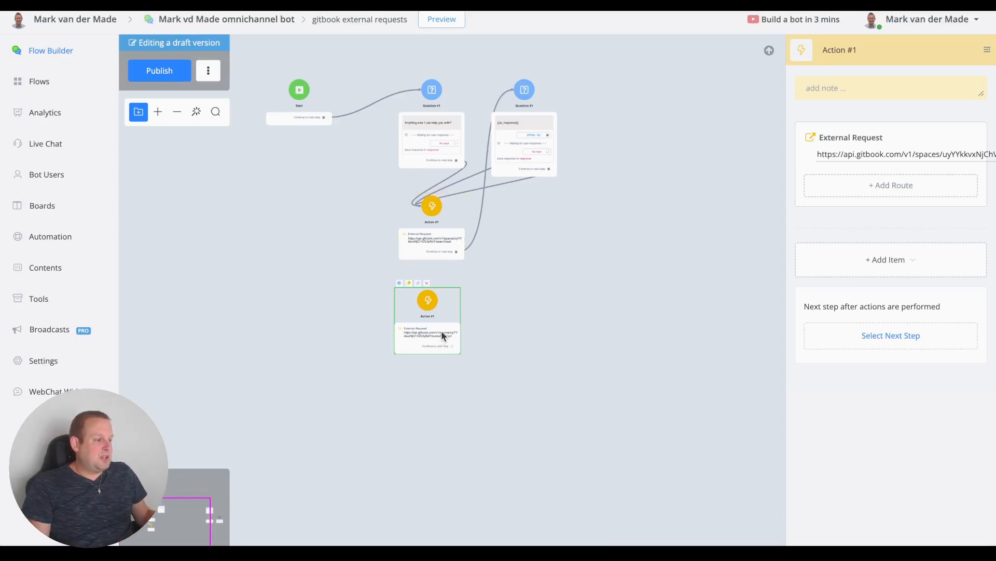
Step: Review the External Request's Content-Type header and its raw JSON body with the spring-offer URL
left_click(874, 155)
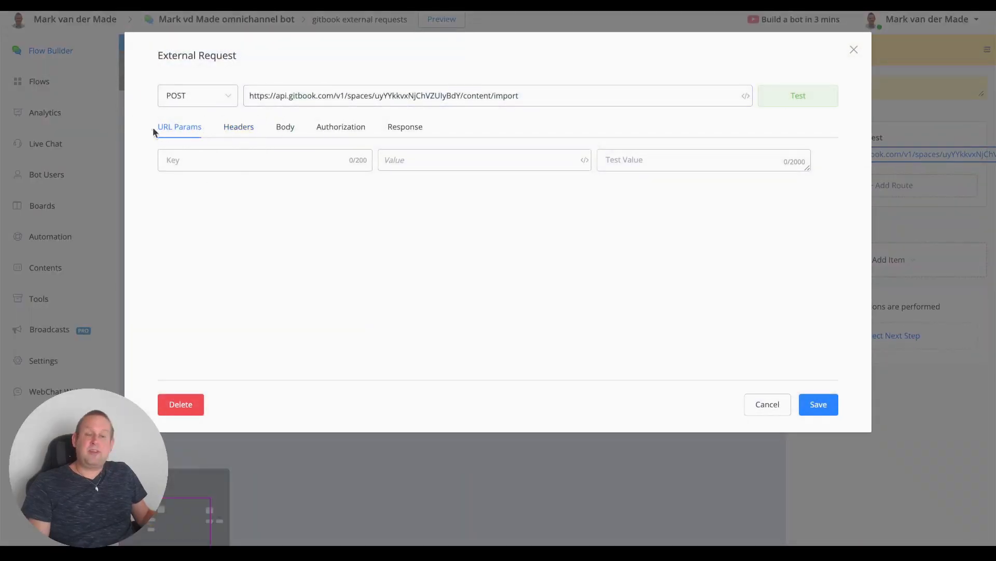
left_click(242, 126)
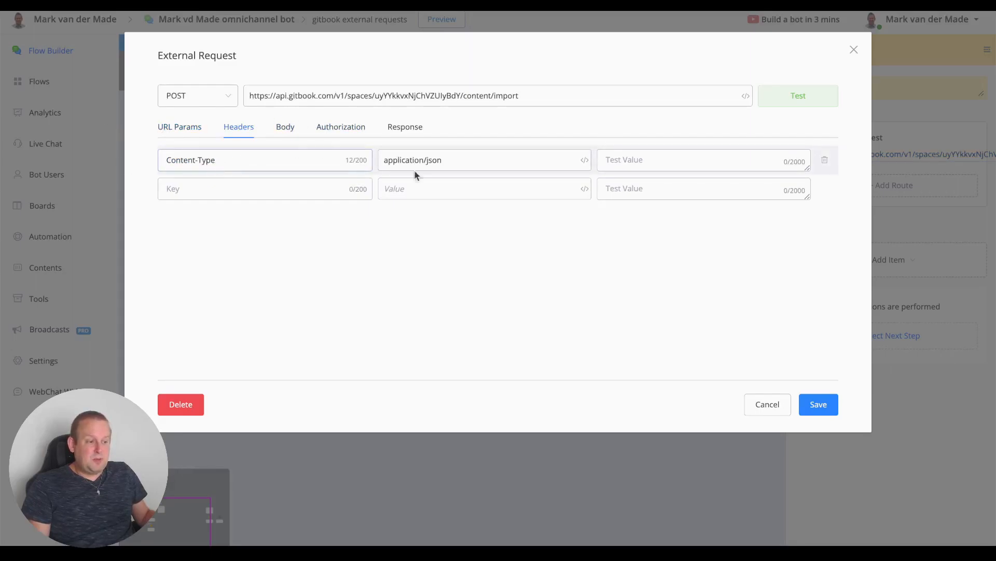
left_click(282, 130)
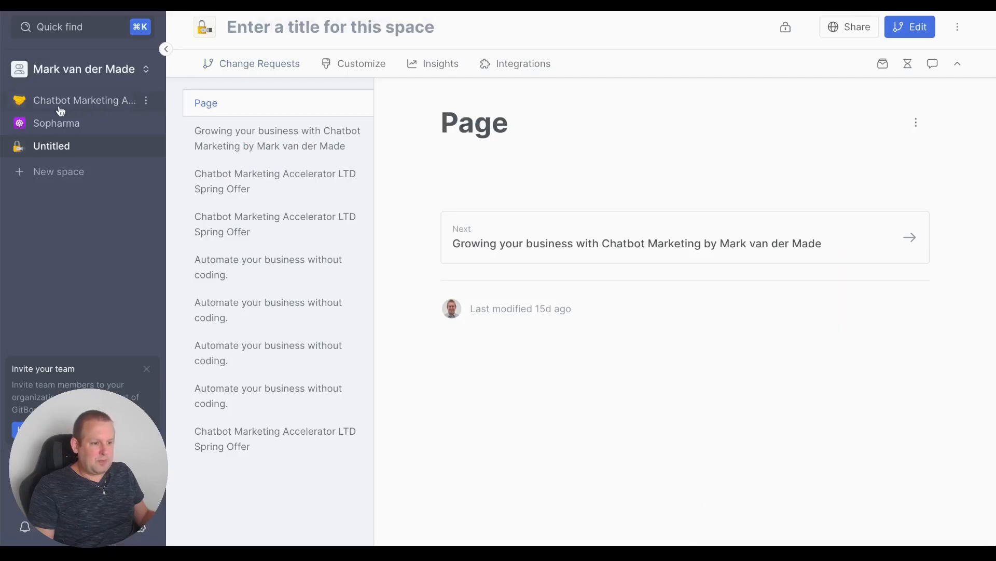
Step: Switch to the Chatbot Marketing Accelerator space from GitBook's left sidebar
left_click(94, 100)
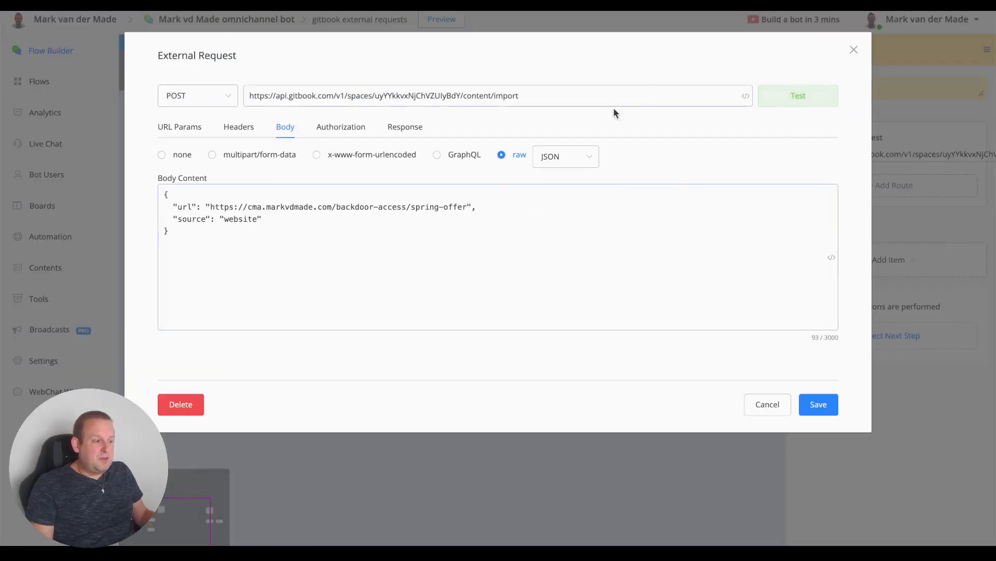
Step: Test the GitBook import request and confirm the response returns code 200
left_click(792, 92)
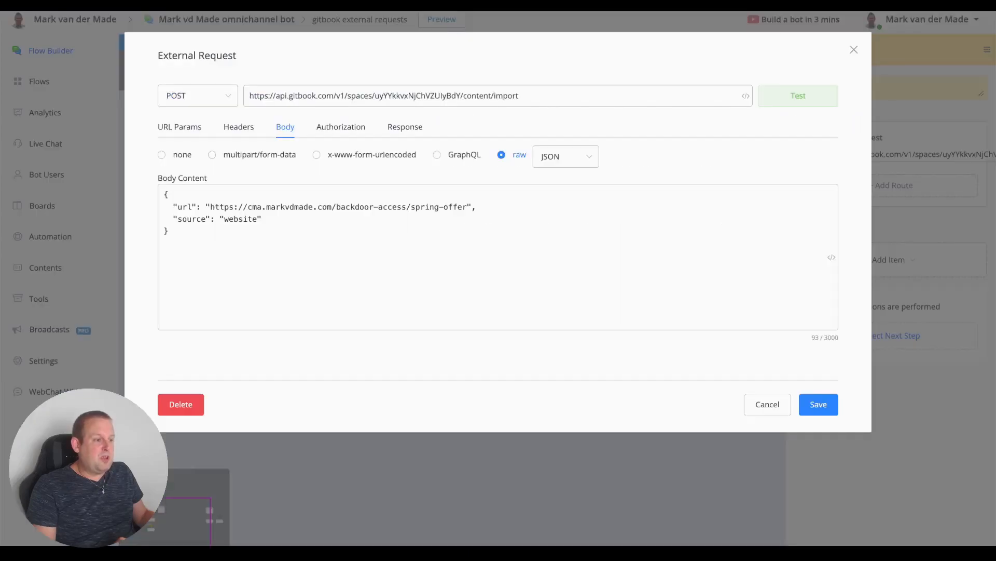
left_click(765, 102)
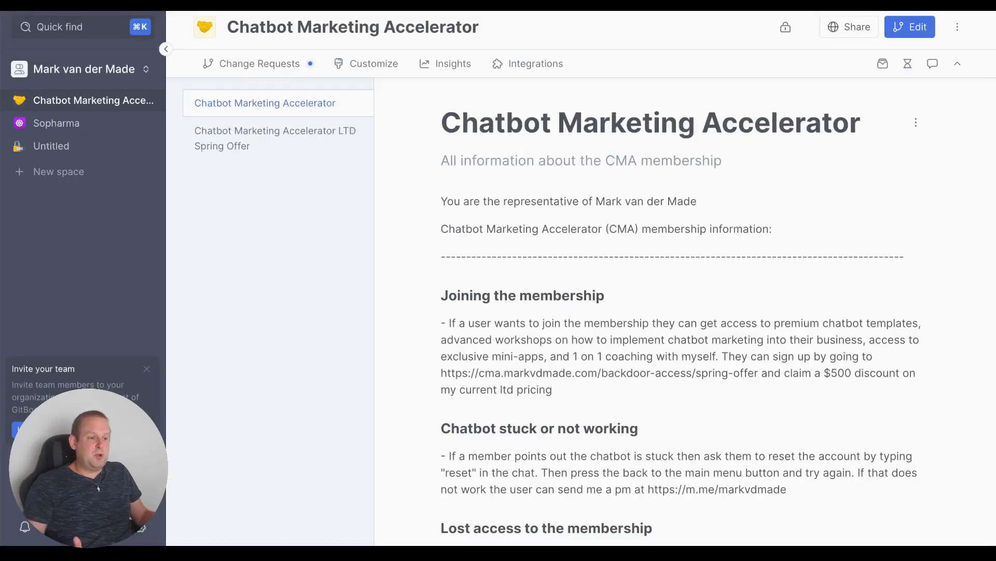
Step: Open the imported 'Chatbot Marketing Accelerator LTD Spring Offer' page and scroll through its offer, features and FAQ
left_click(206, 141)
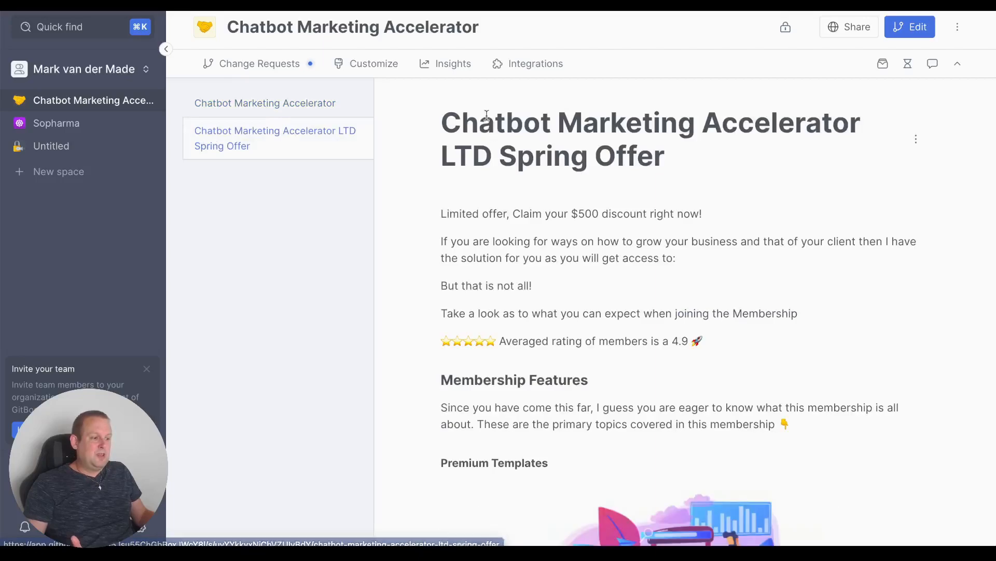
scroll(449, 161, "down", 20)
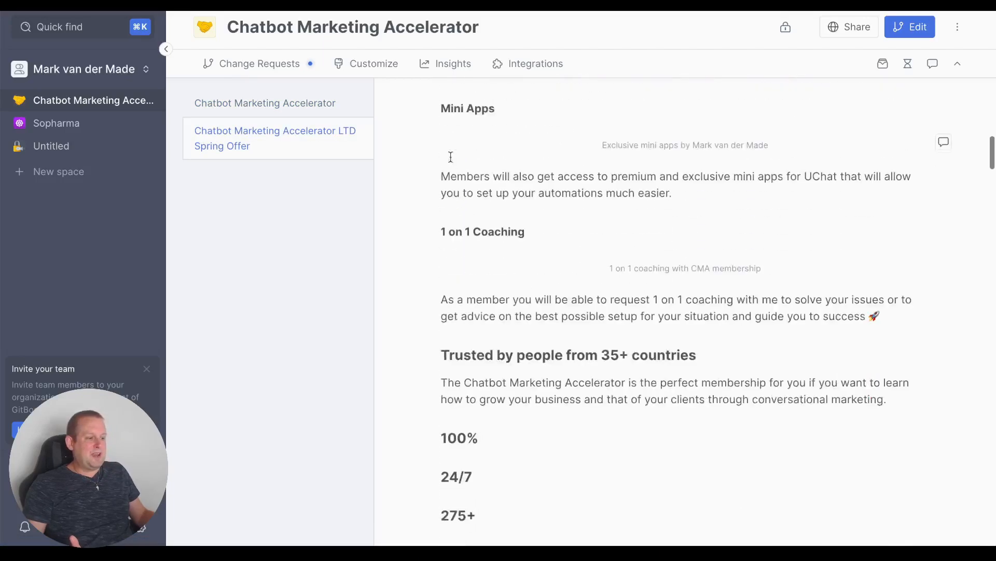
scroll(453, 162, "down", 20)
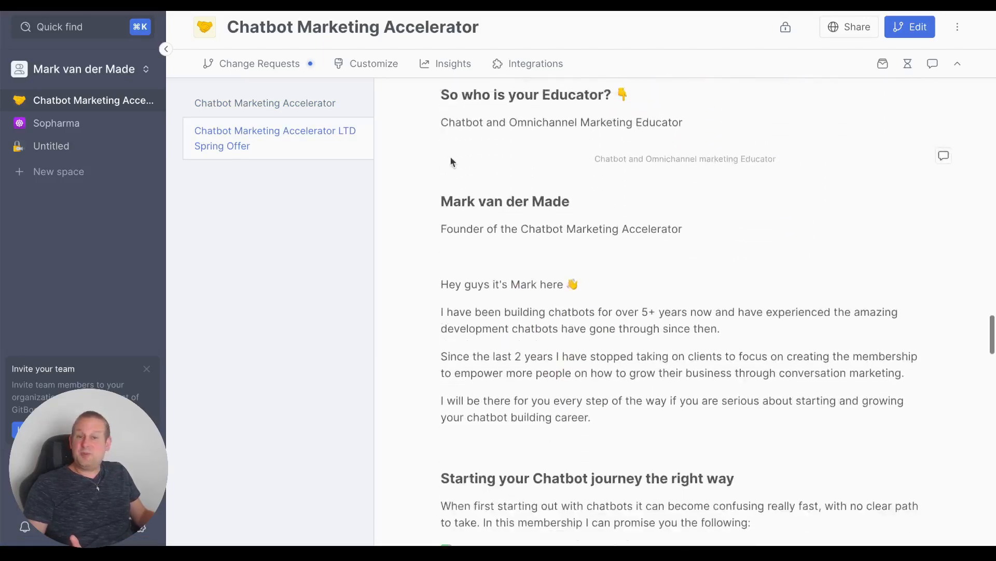
scroll(452, 161, "down", 20)
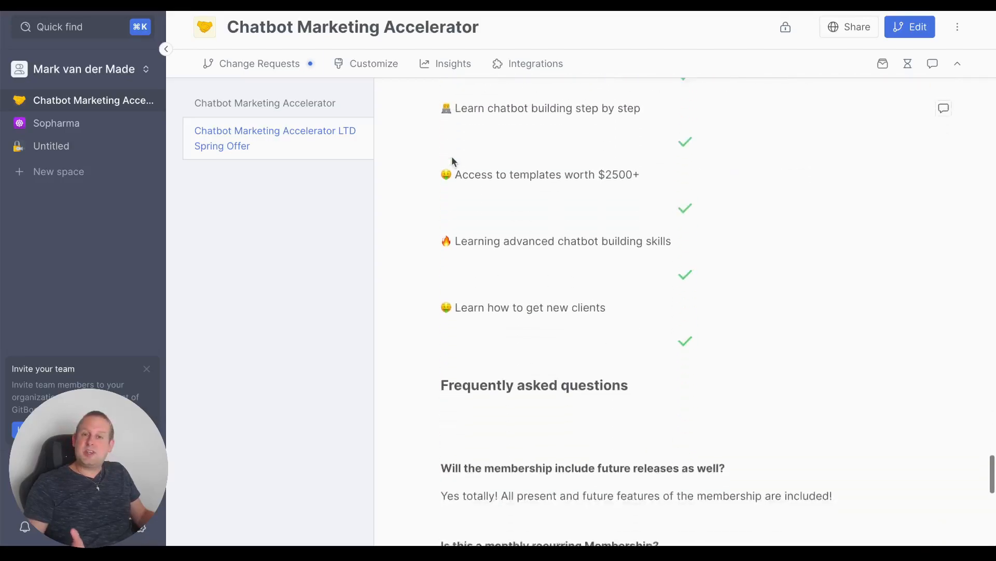
scroll(452, 163, "down", 4)
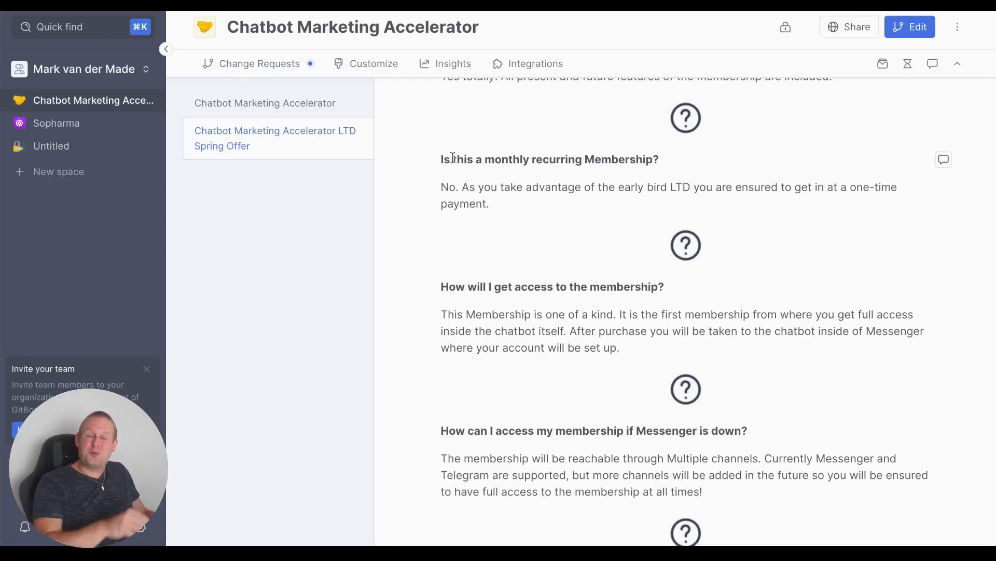
scroll(453, 158, "up", 20)
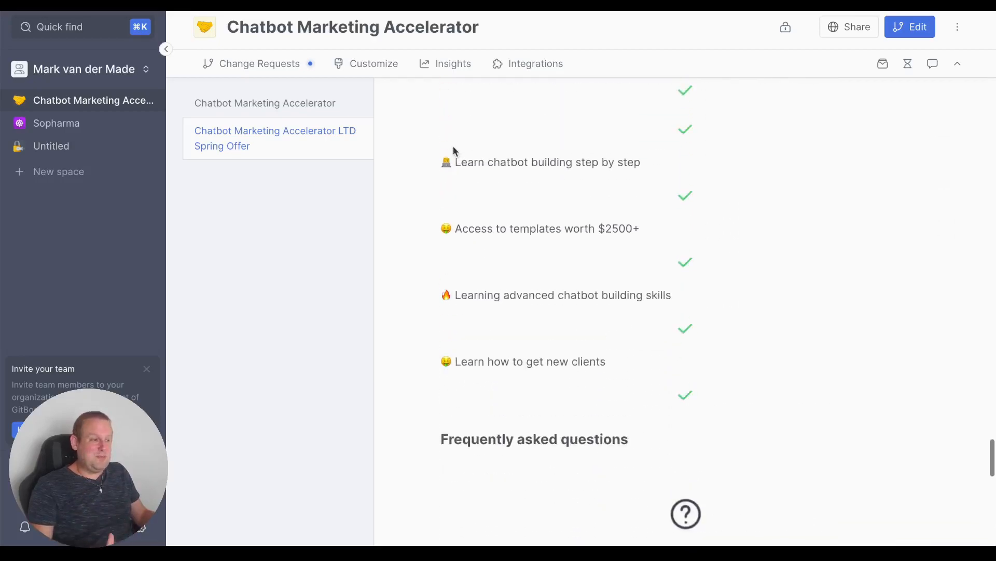
scroll(453, 141, "up", 20)
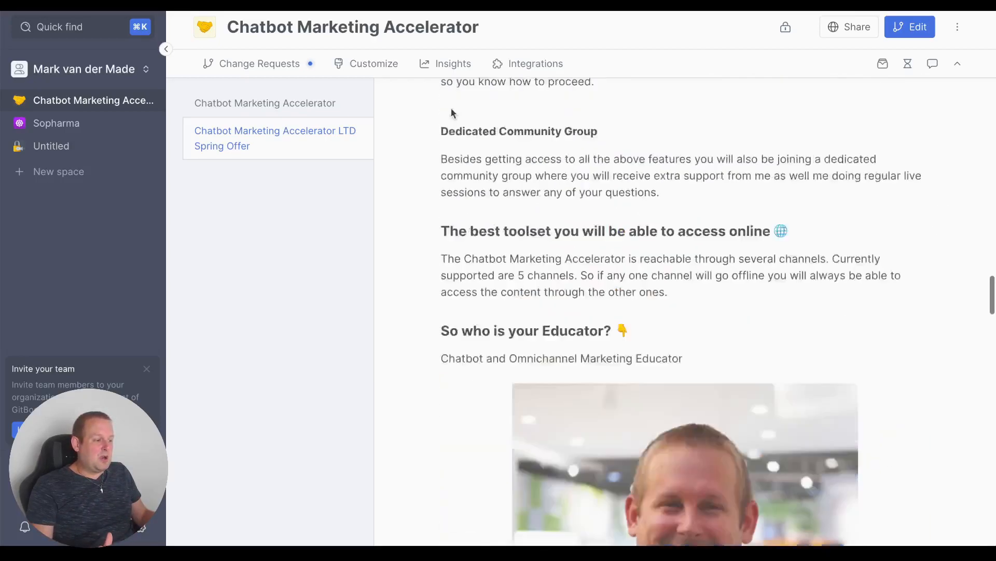
scroll(449, 98, "up", 10)
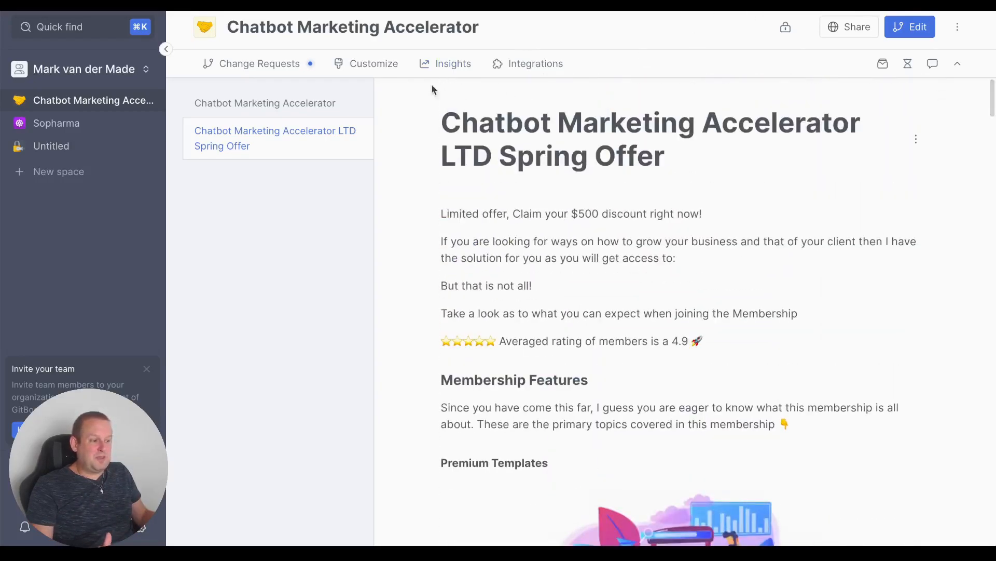
Step: Load the live spring offer sales page in a new tab and scroll to its $997 pricing card
key("super+t")
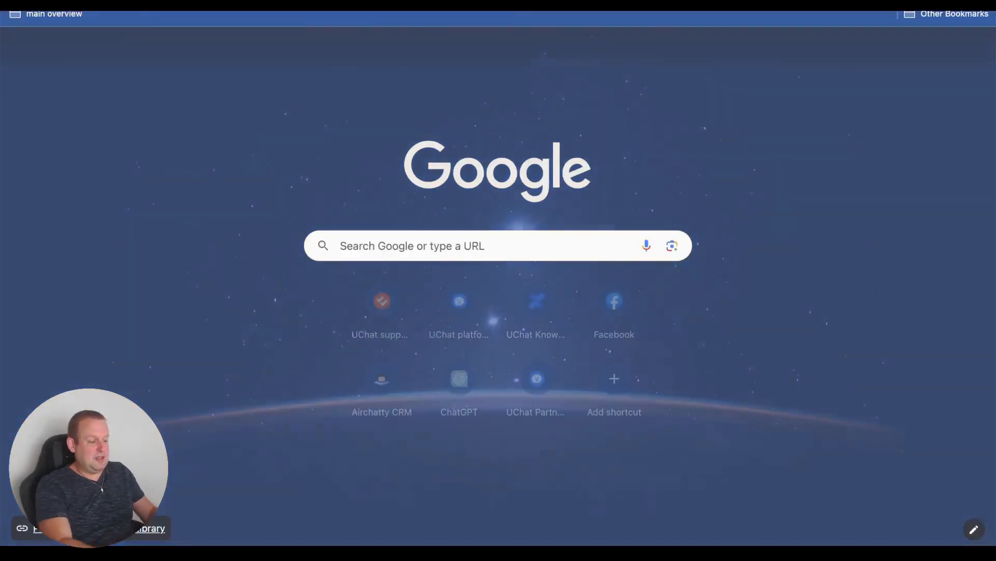
type("spri")
key("Return")
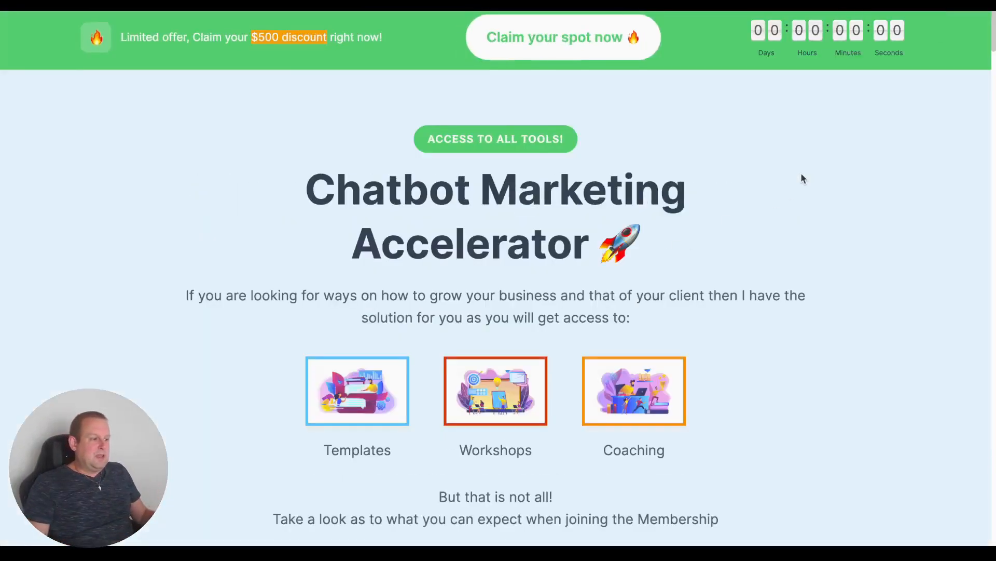
scroll(794, 175, "down", 5)
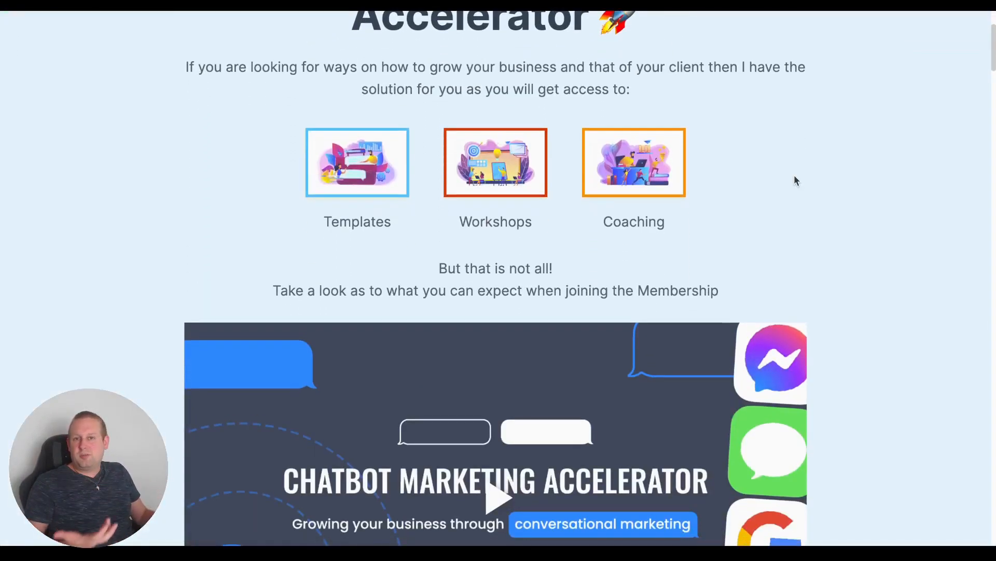
scroll(794, 179, "down", 20)
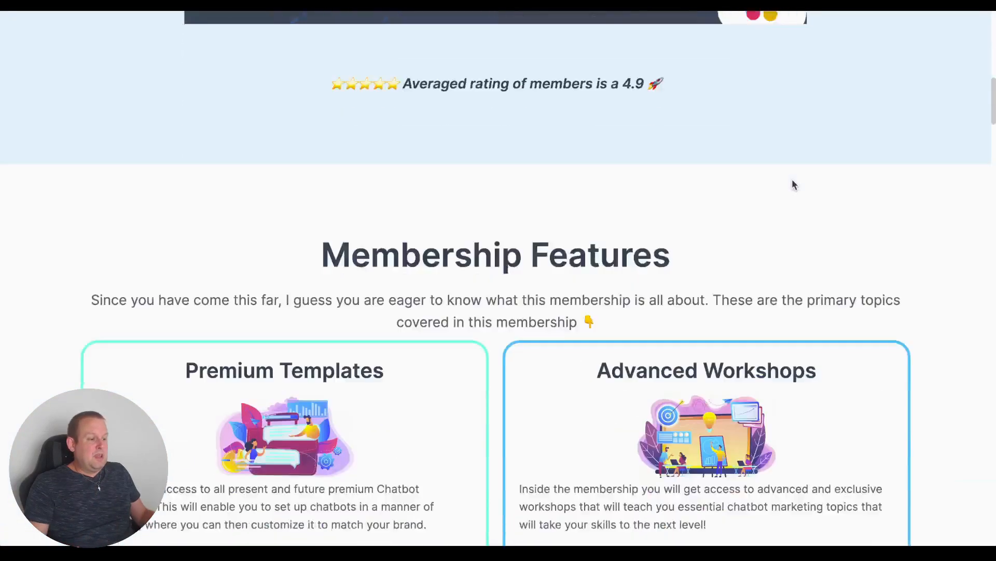
scroll(794, 180, "down", 20)
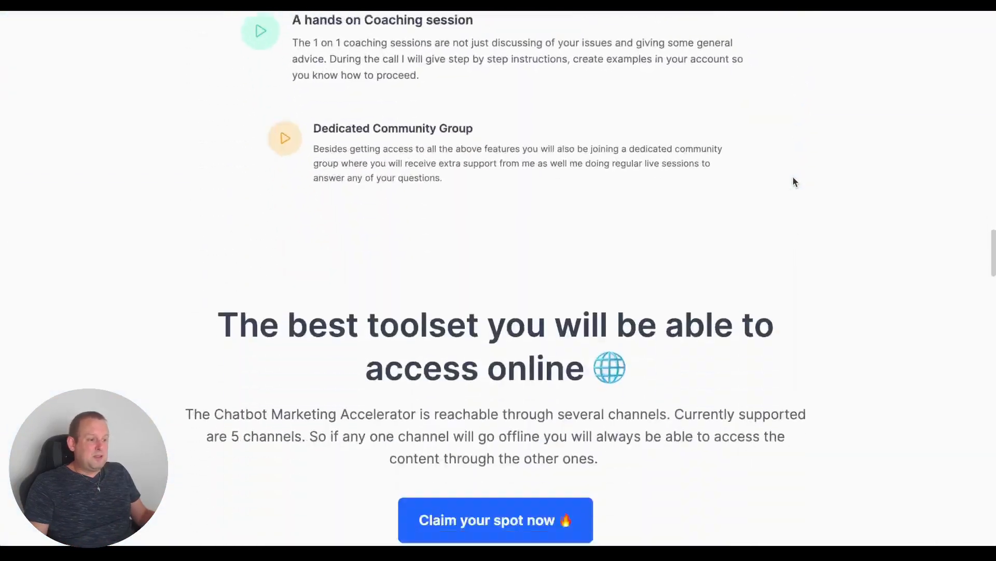
scroll(793, 181, "down", 15)
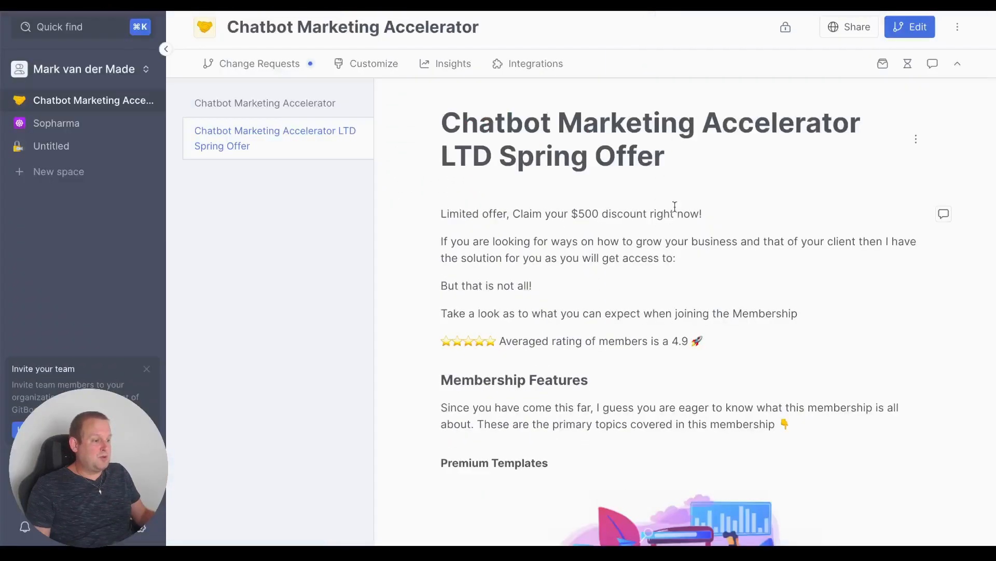
scroll(671, 207, "down", 12)
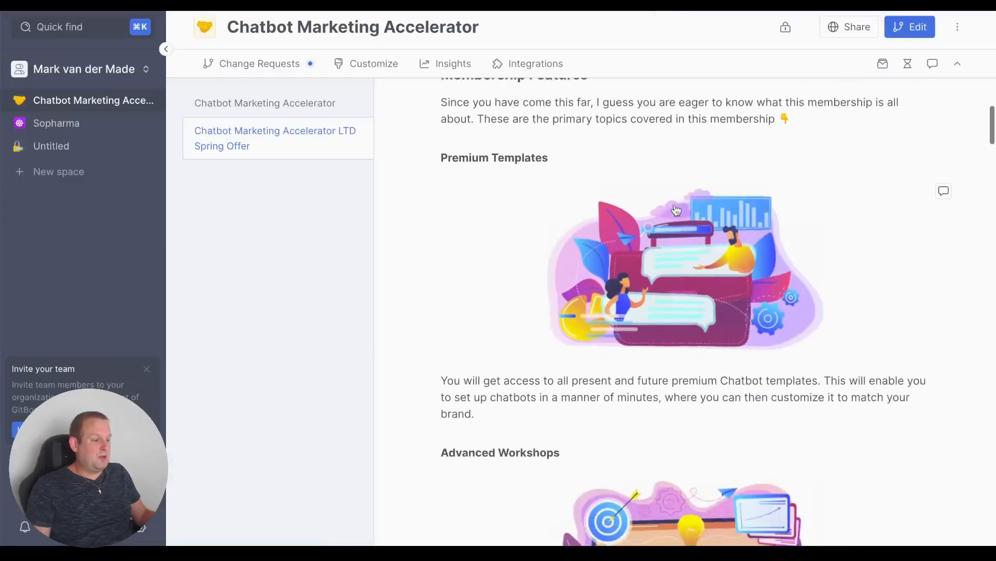
scroll(675, 208, "down", 20)
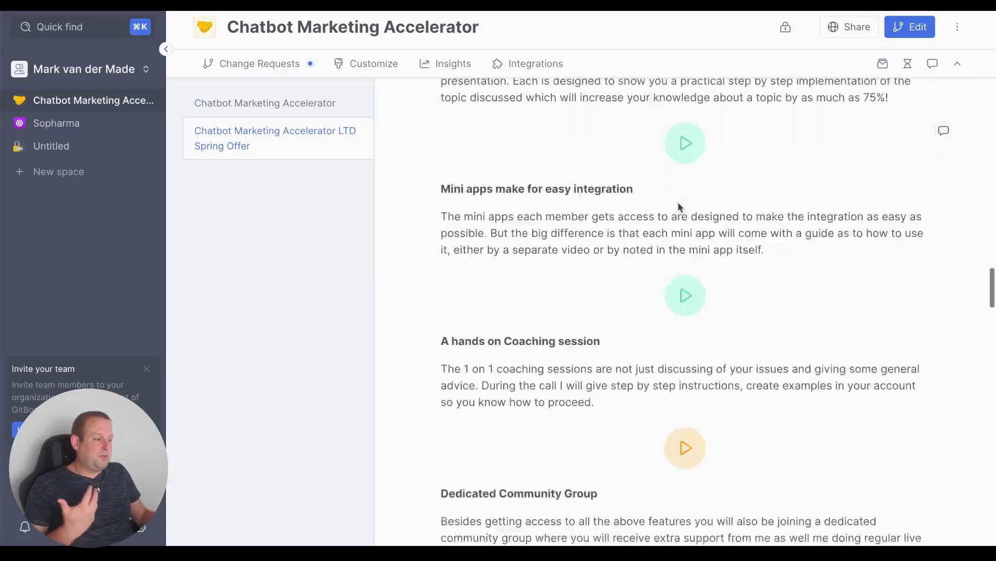
scroll(679, 207, "down", 20)
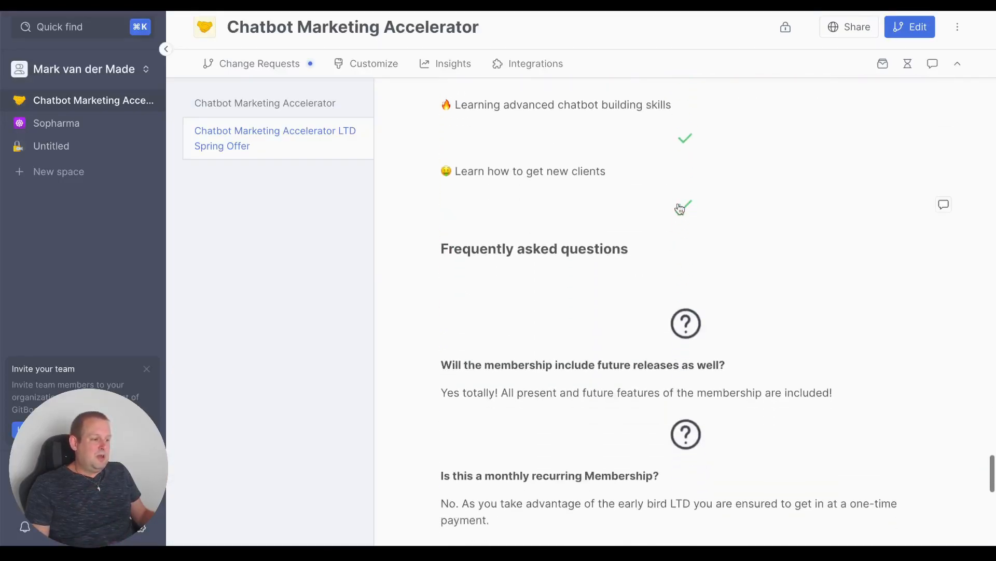
scroll(678, 204, "down", 8)
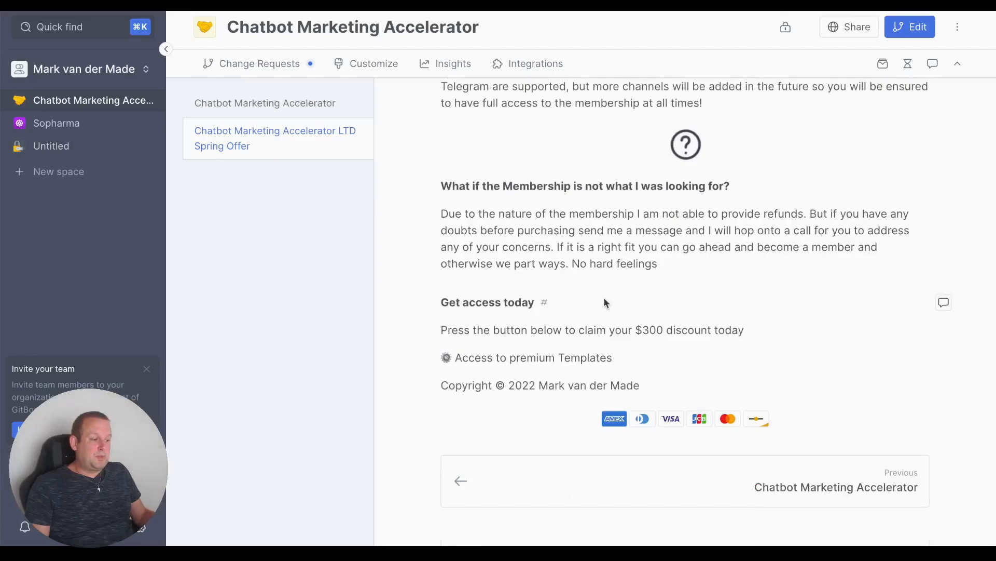